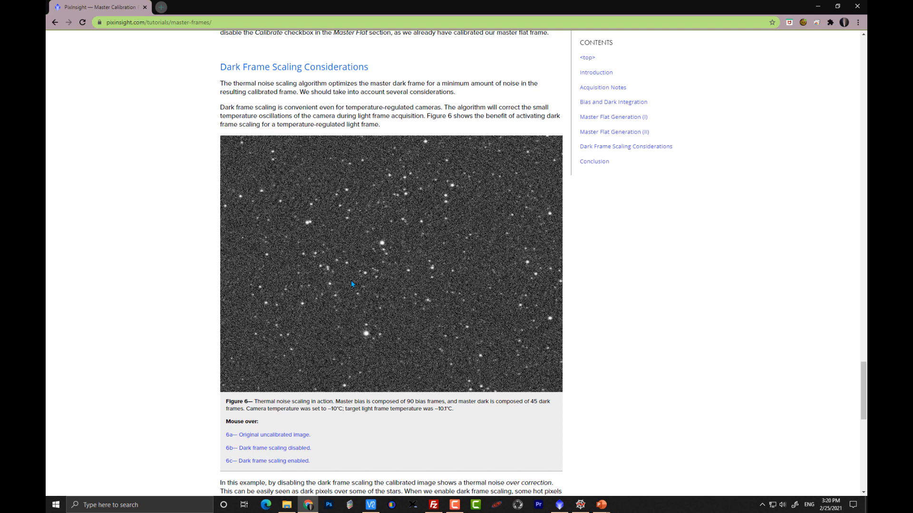
Step: Read the Dark Frame Scaling Considerations section and compare the Figure 6 mouse-over examples of dark frame scaling
scroll(351, 284, down, 1)
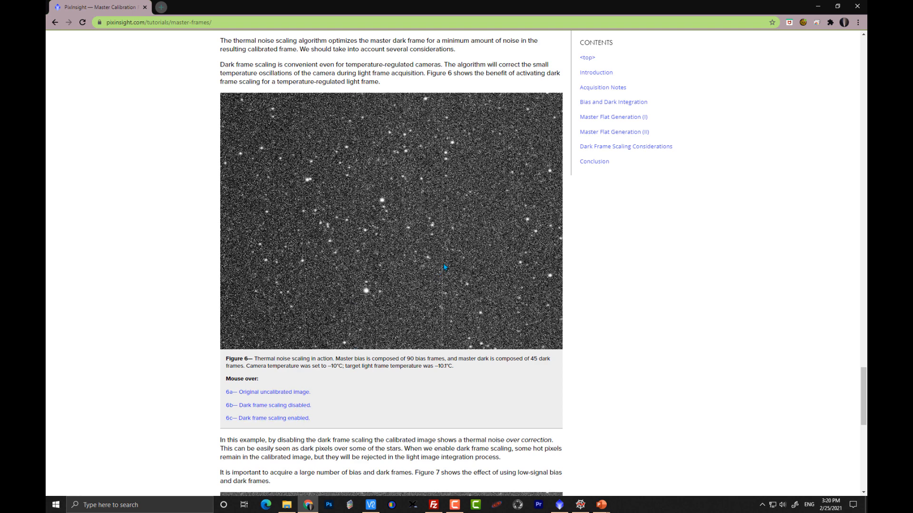
mouse_move(298, 407)
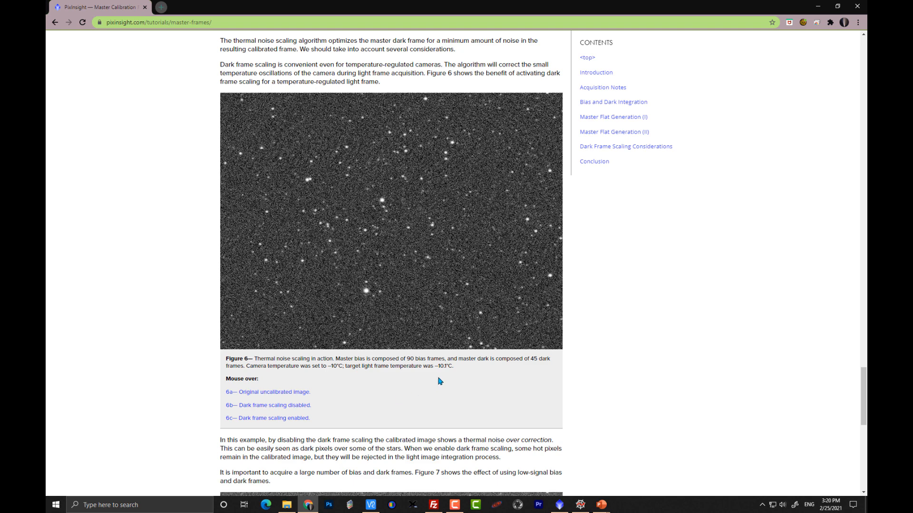
drag(451, 366, 436, 366)
drag(326, 366, 341, 367)
drag(433, 366, 450, 367)
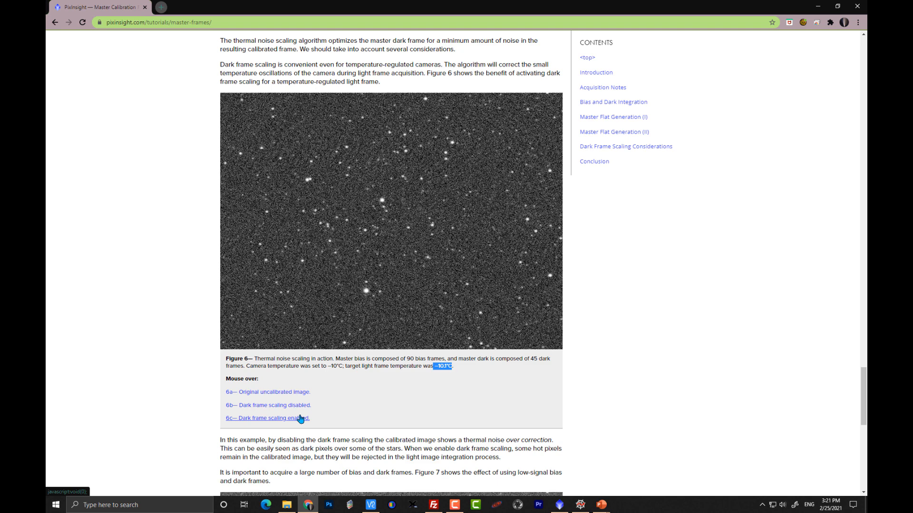
Step: Switch to the slide show of the Optimize Master Dark Frame calibration diagram
key(super+Tab)
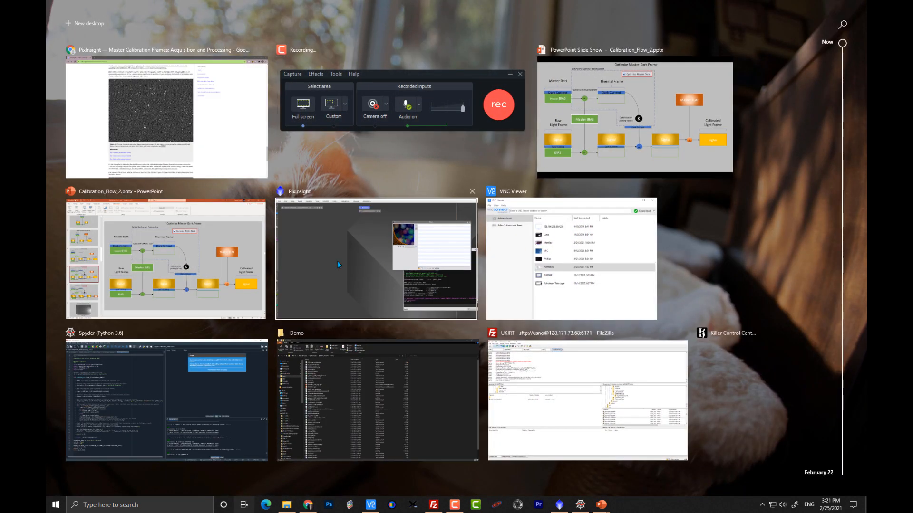
click(608, 86)
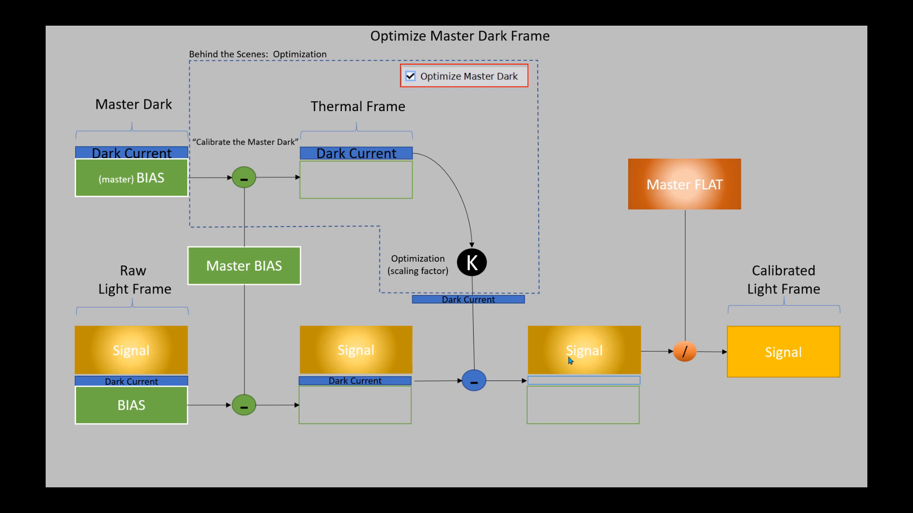
Step: Switch to PixInsight and launch the WeightedBatchPreprocessing batch processing script
key(super+Tab)
click(358, 275)
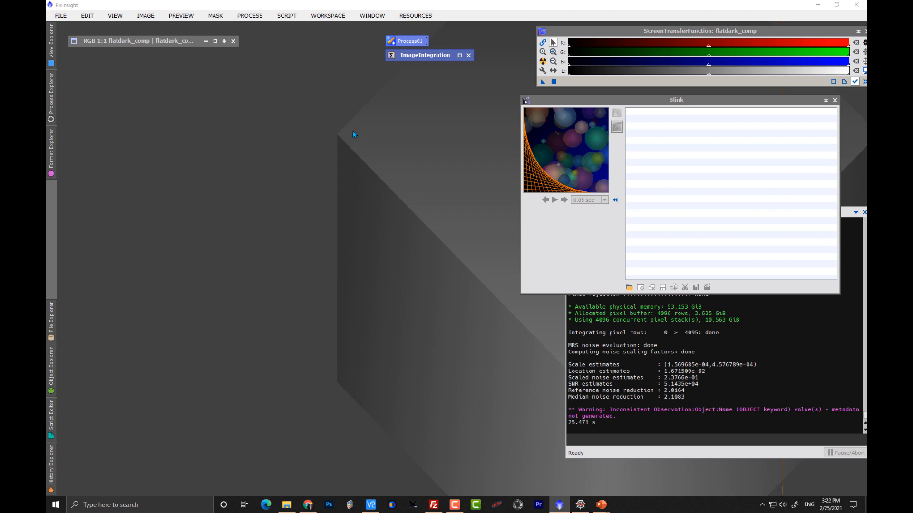
click(250, 15)
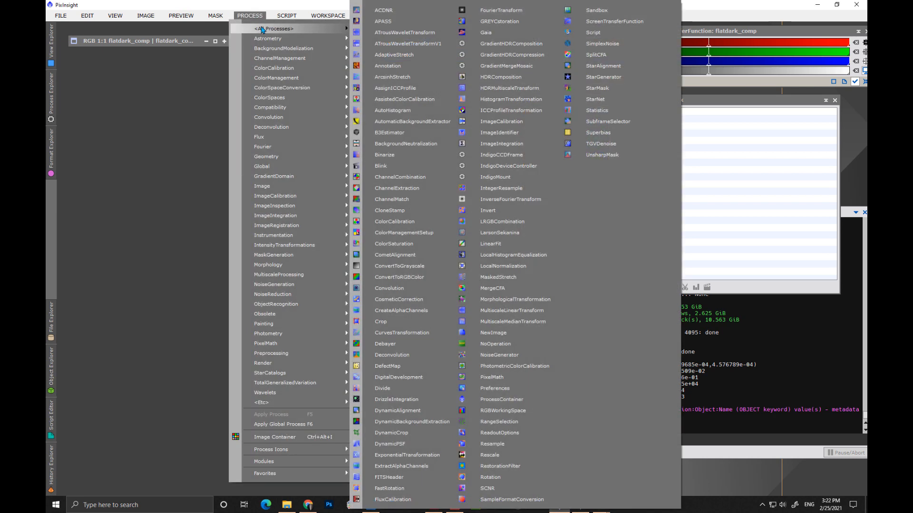
mouse_move(287, 15)
mouse_move(343, 42)
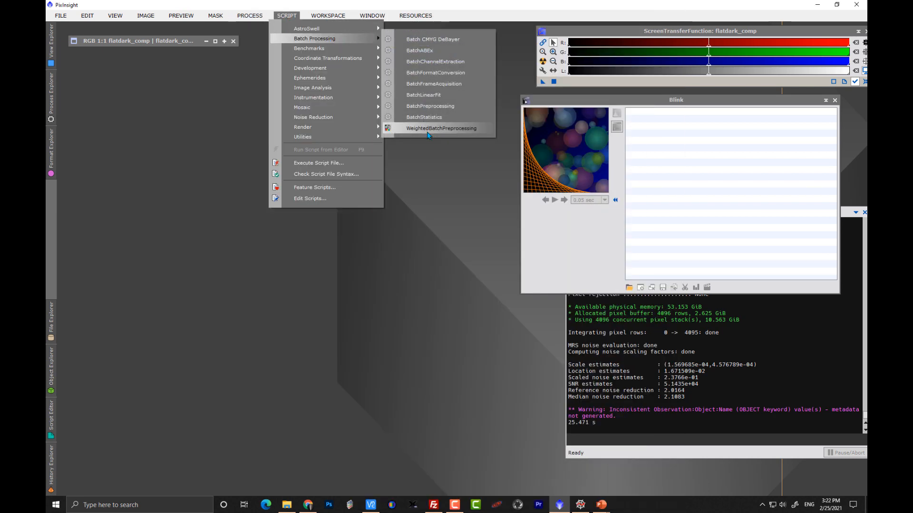
click(427, 134)
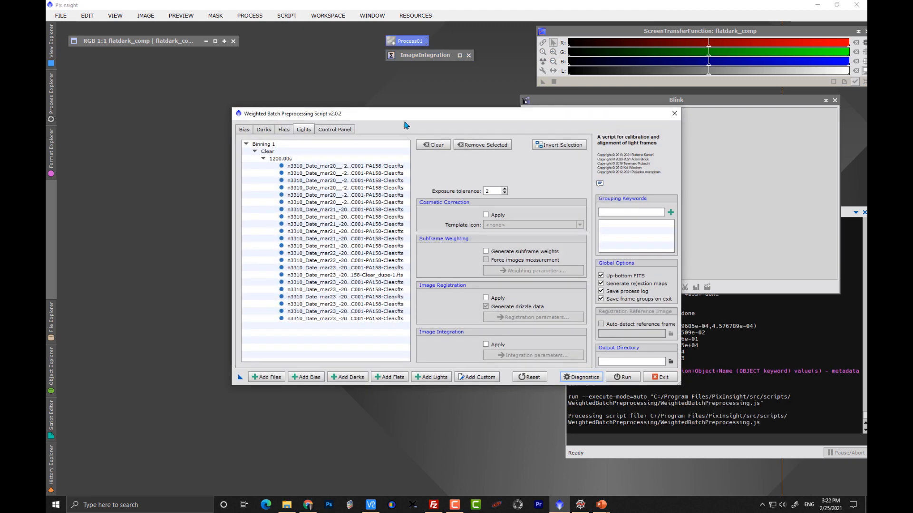
drag(399, 114, 362, 107)
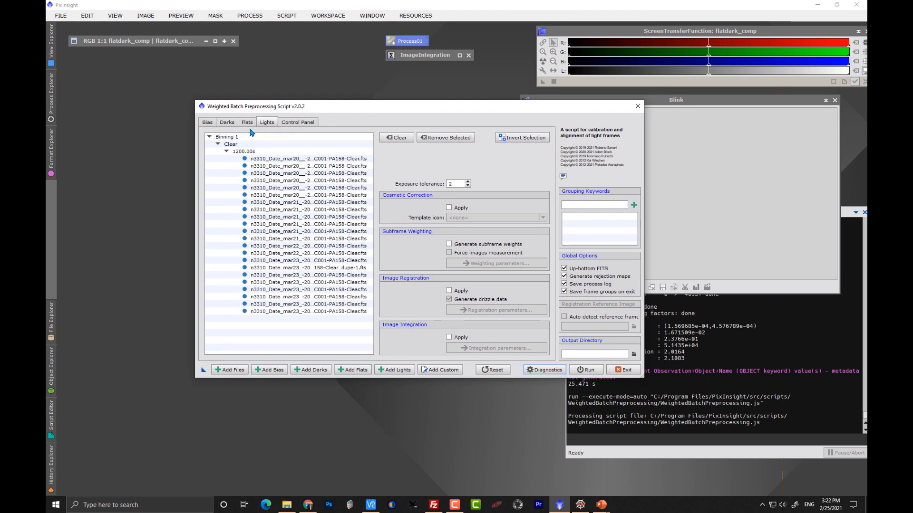
Step: Review the frames loaded in the Bias, Darks, Lights and Flats tabs of the script
click(208, 123)
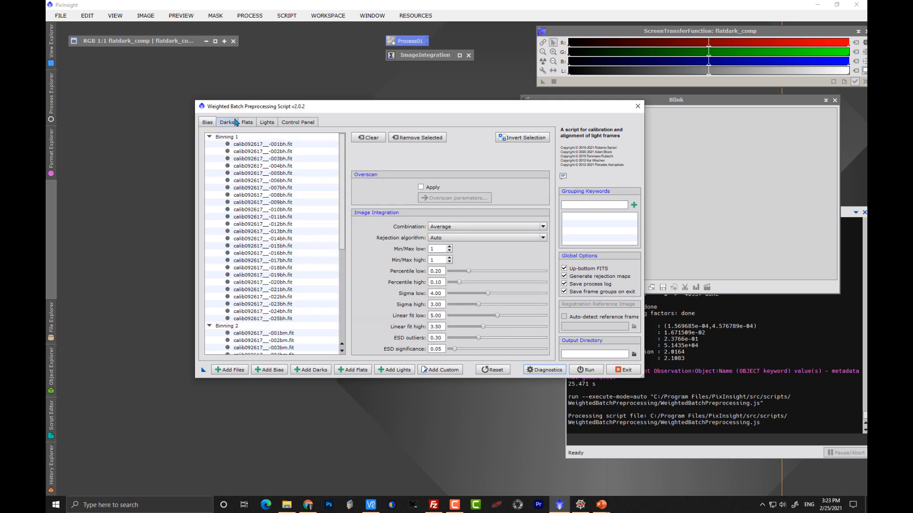
click(227, 122)
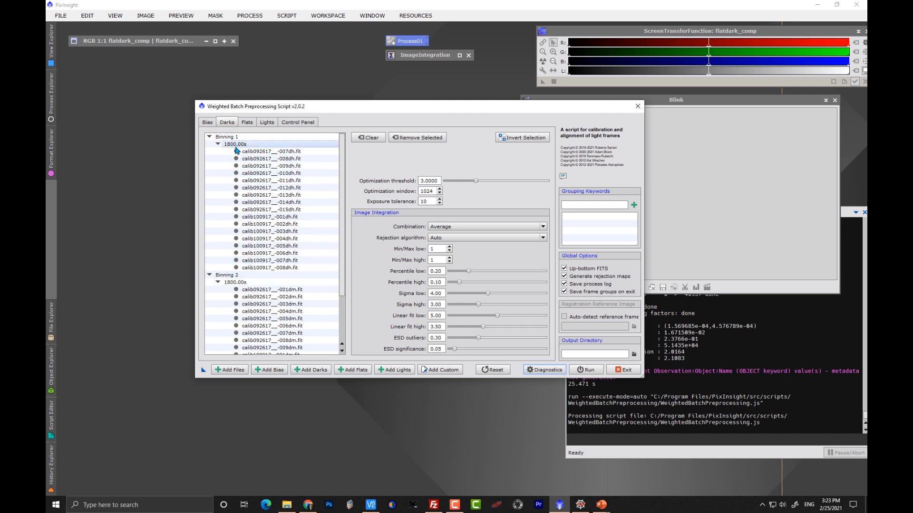
click(266, 123)
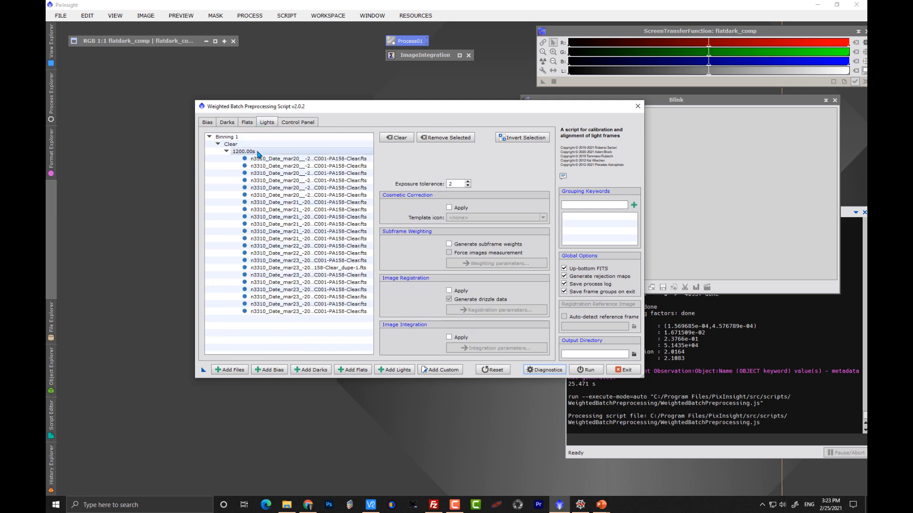
click(247, 124)
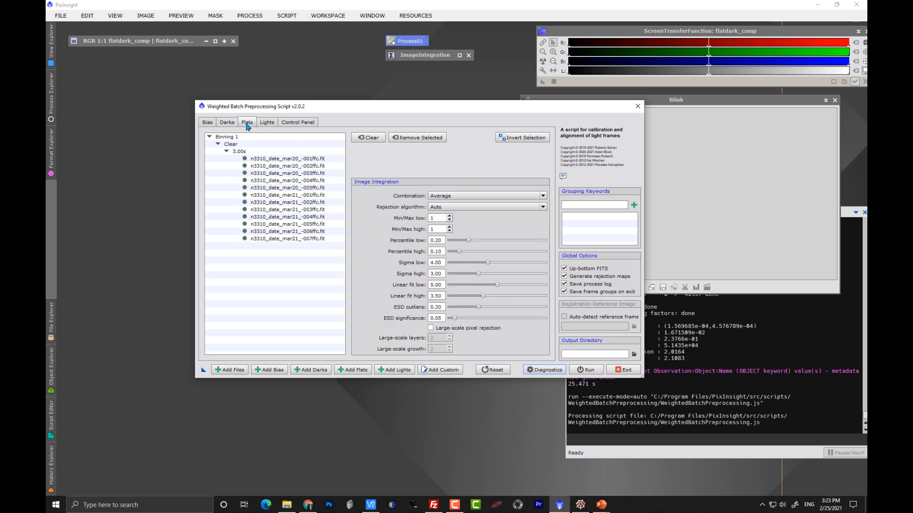
Step: Select the 22 light frames in the control panel, enable Optimize Master Dark, and exit the script
click(293, 127)
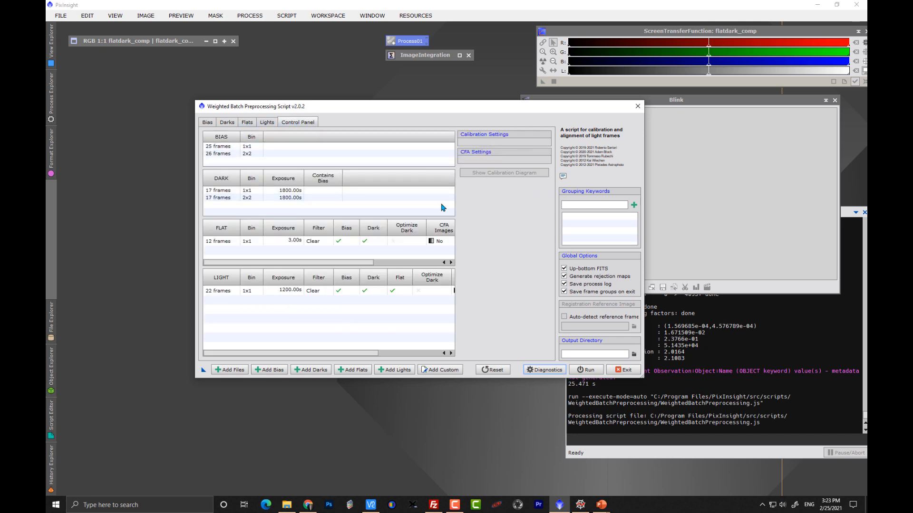
click(304, 291)
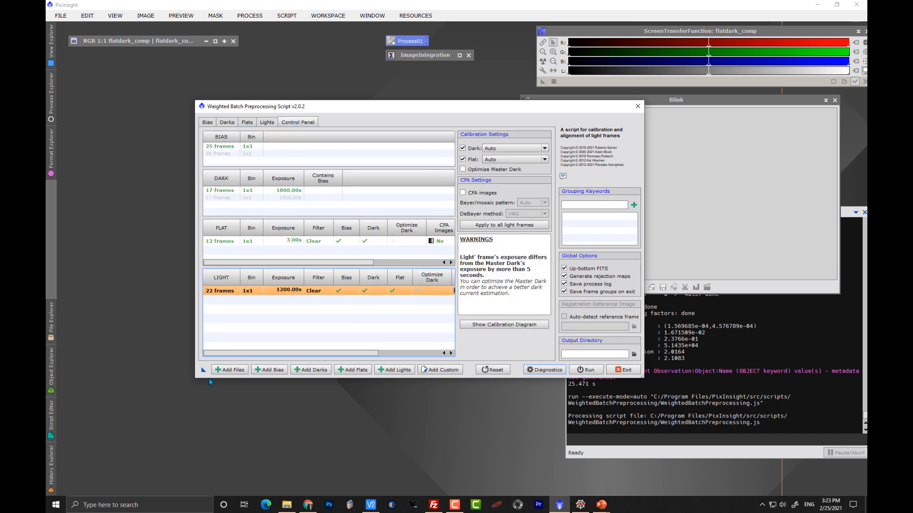
drag(644, 378, 782, 389)
drag(507, 101, 507, 104)
drag(424, 110, 360, 99)
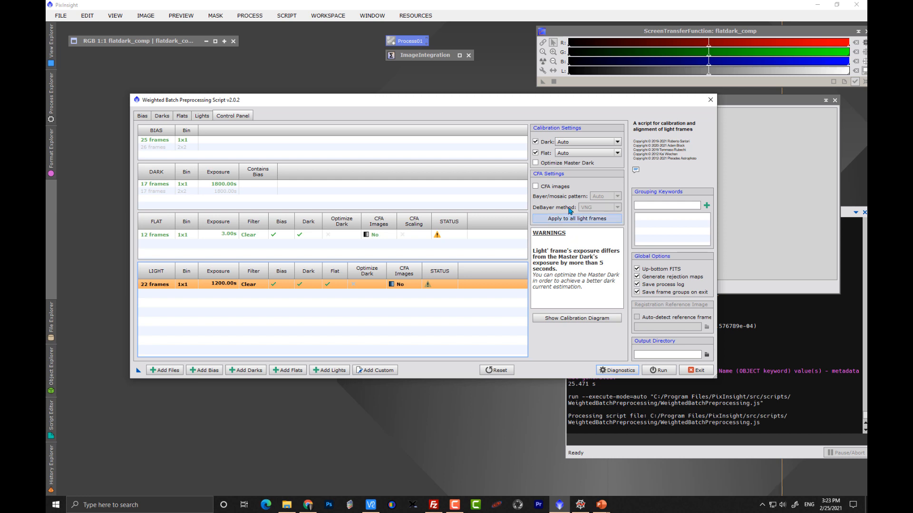
click(536, 164)
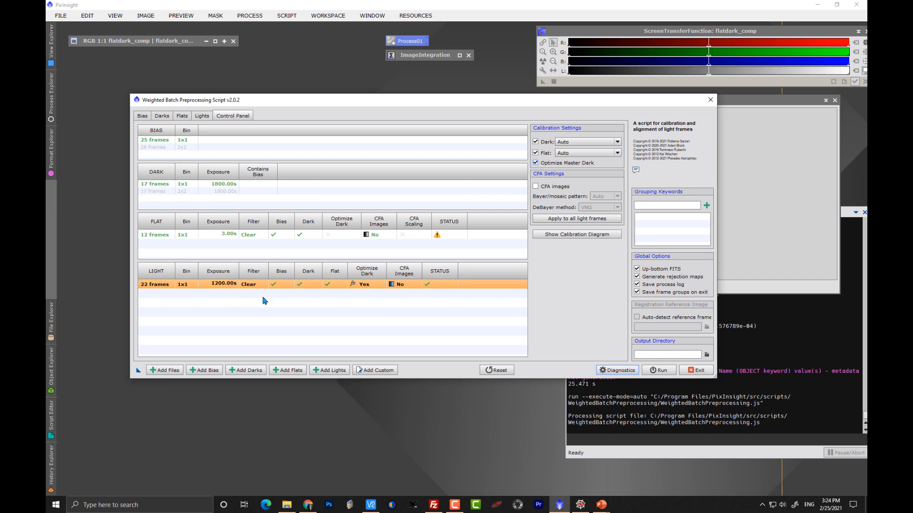
click(696, 371)
click(437, 265)
Step: Open the registered light frame n3310_Date_mar21_-20170322-S001-R005-C001-PA158-Clear_c_r.xisf from the NGC3310 calibrated folder and auto-stretch it
double_click(354, 313)
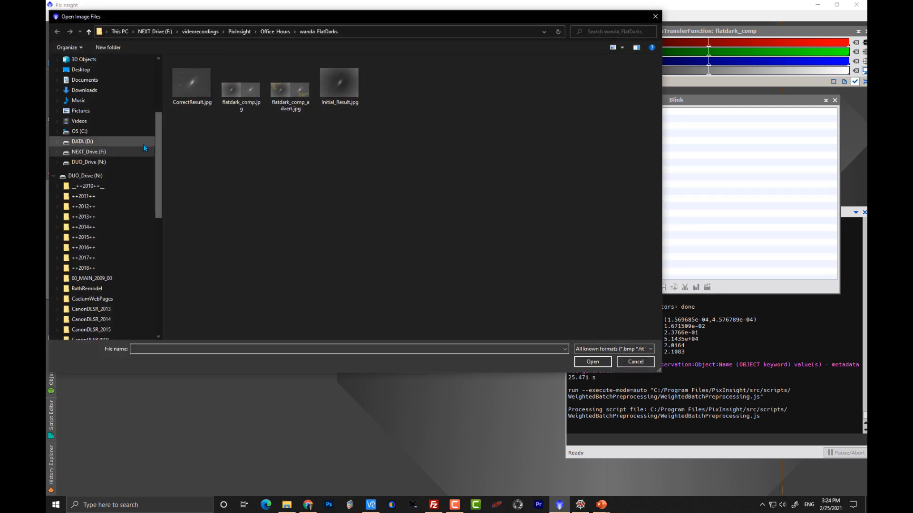
click(122, 154)
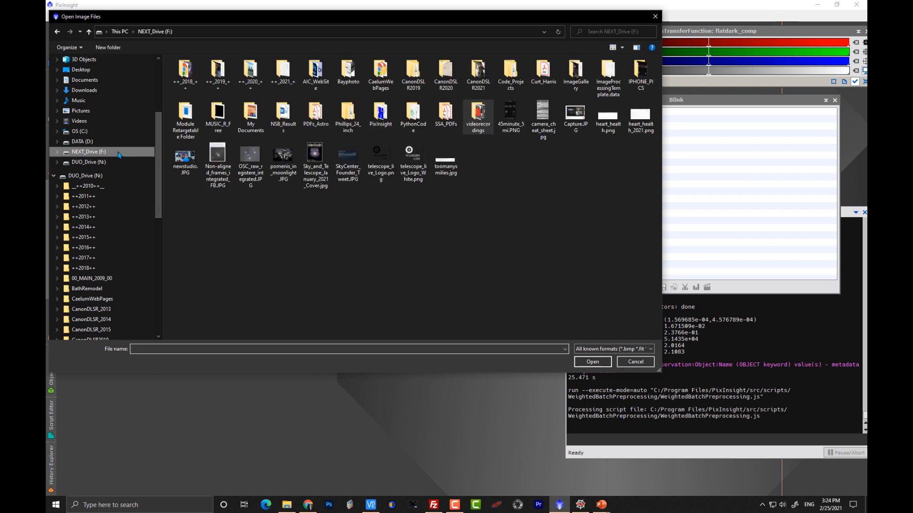
click(99, 164)
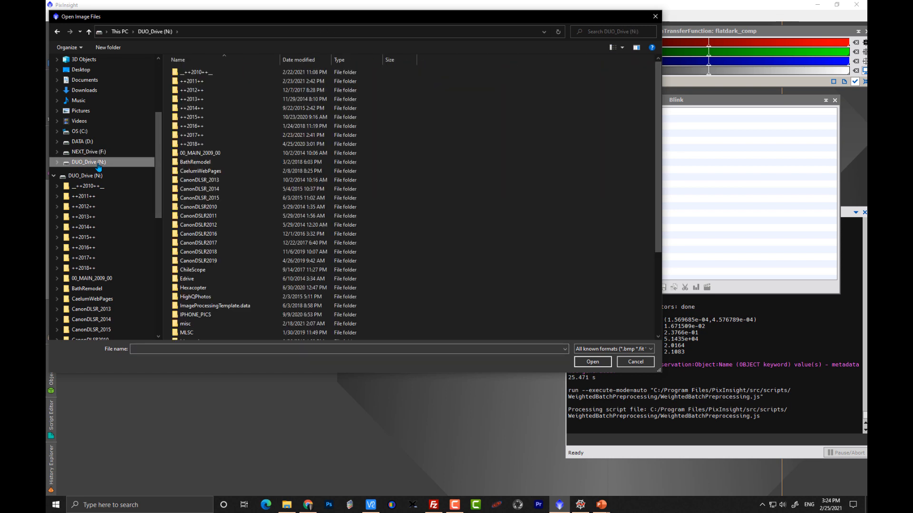
double_click(214, 135)
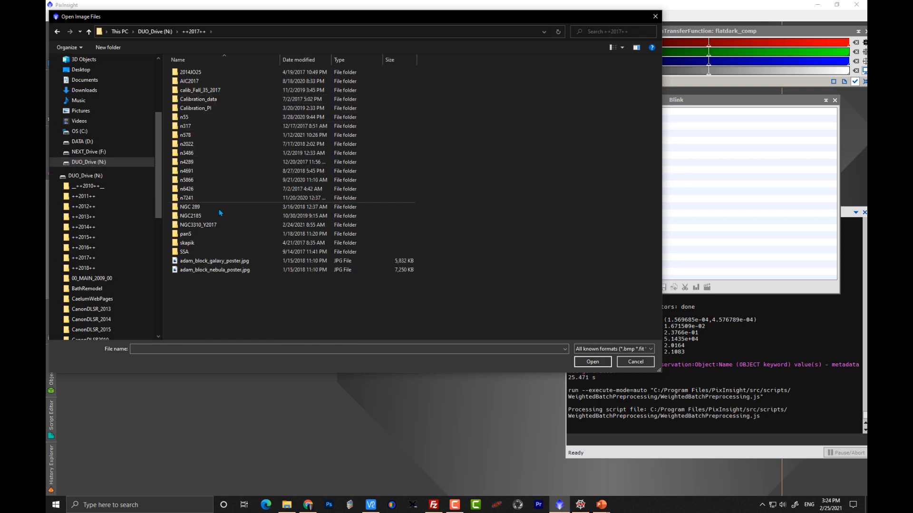
double_click(216, 225)
scroll(292, 246, down, 3)
scroll(293, 246, up, 3)
double_click(193, 82)
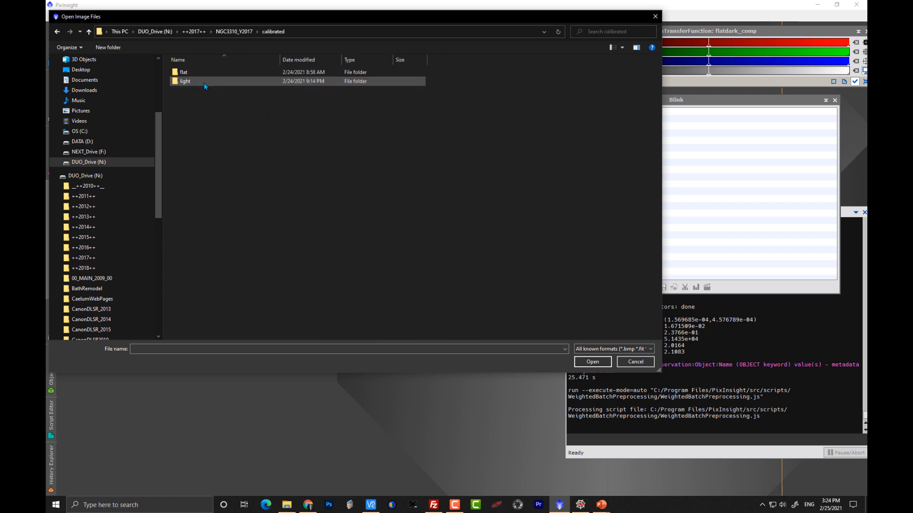
double_click(192, 83)
double_click(200, 72)
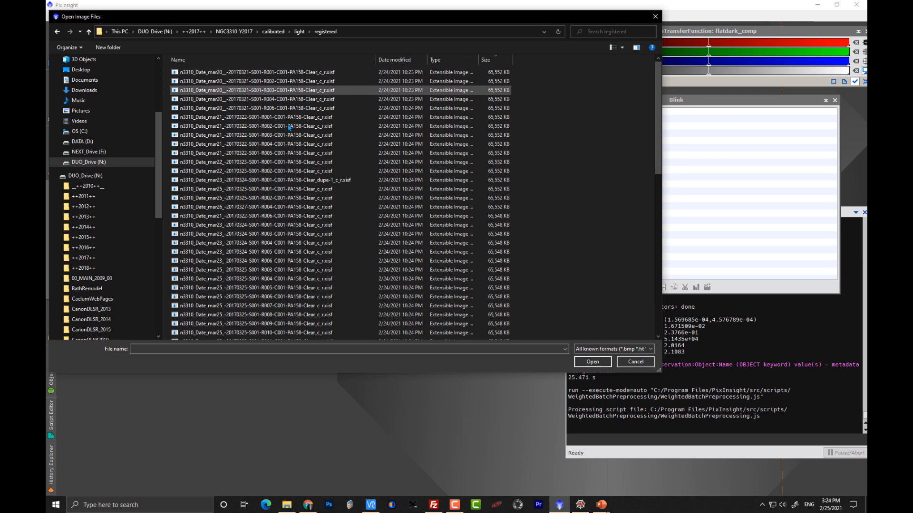
double_click(299, 152)
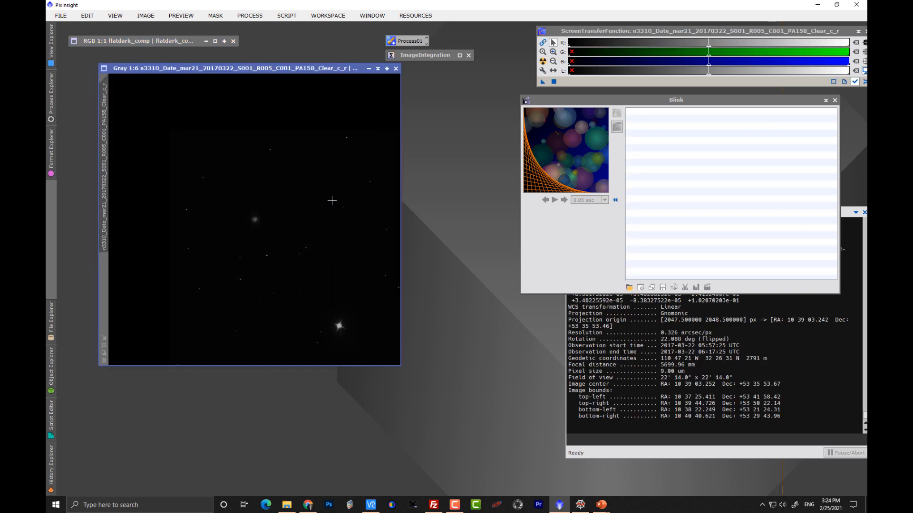
key(ctrl+a)
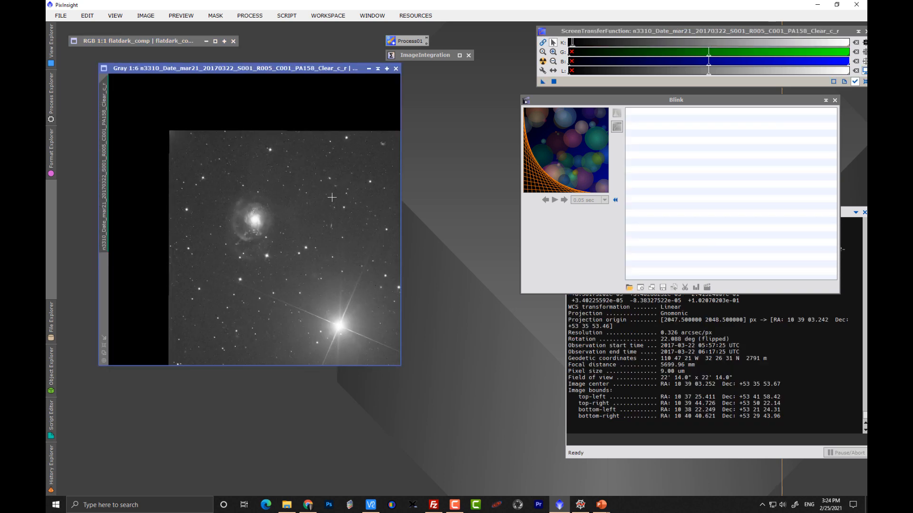
Step: Close that image, open n3310_Date_mar23_-20170324-S001-R003-C001-PA158-Clear_c_r.xisf and auto-stretch it
click(396, 68)
double_click(336, 173)
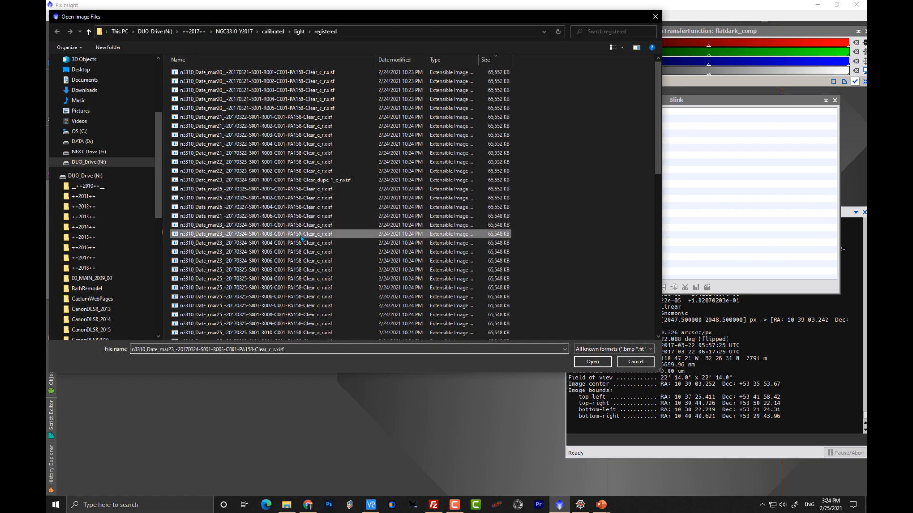
double_click(301, 236)
key(ctrl+a)
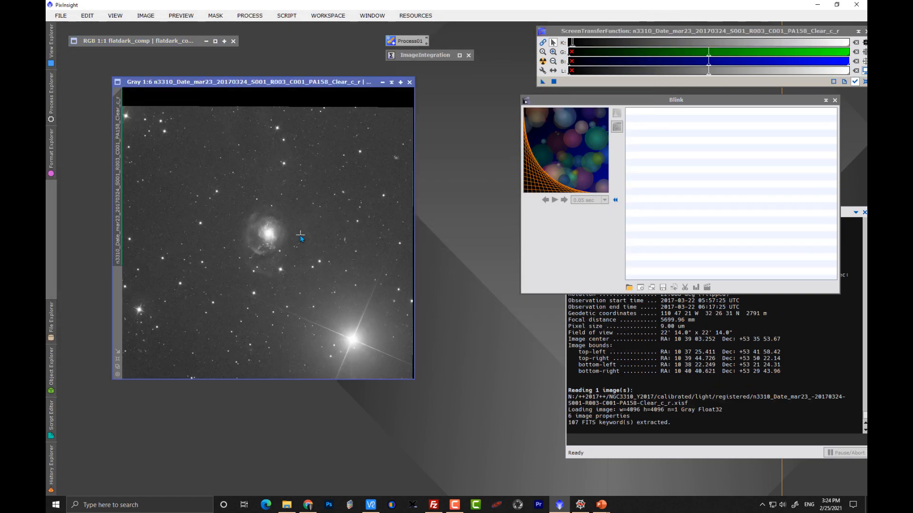
Step: Inspect the frame at 1:1 zoom in an enlarged window, panning across the galaxy and background
scroll(300, 234, up, 4)
scroll(300, 234, up, 1)
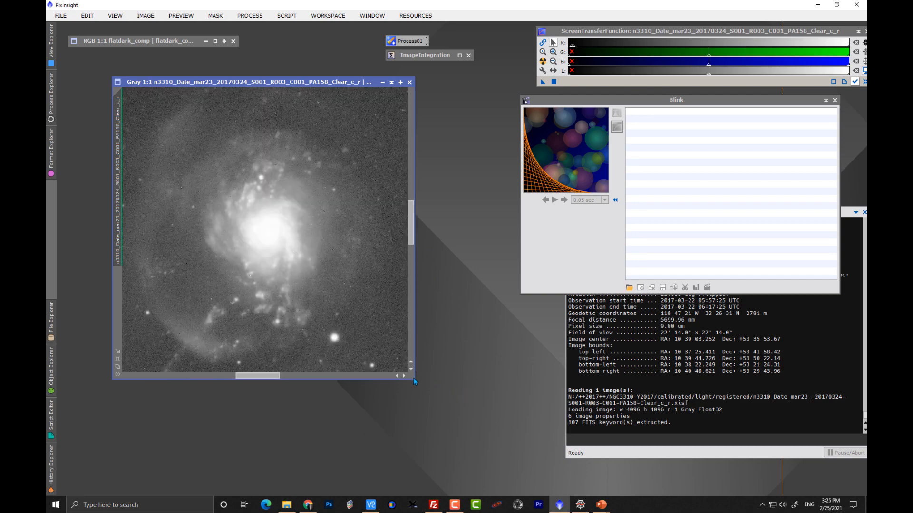
drag(413, 378, 617, 475)
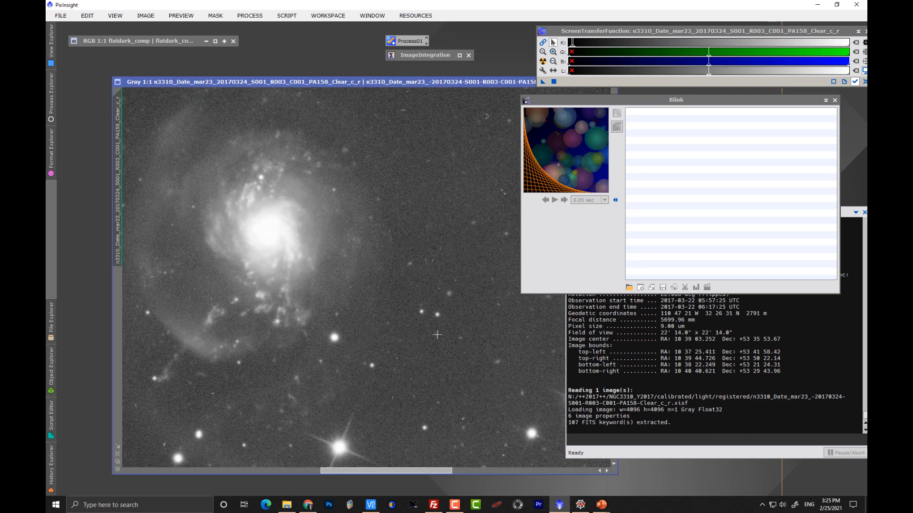
drag(218, 156, 439, 342)
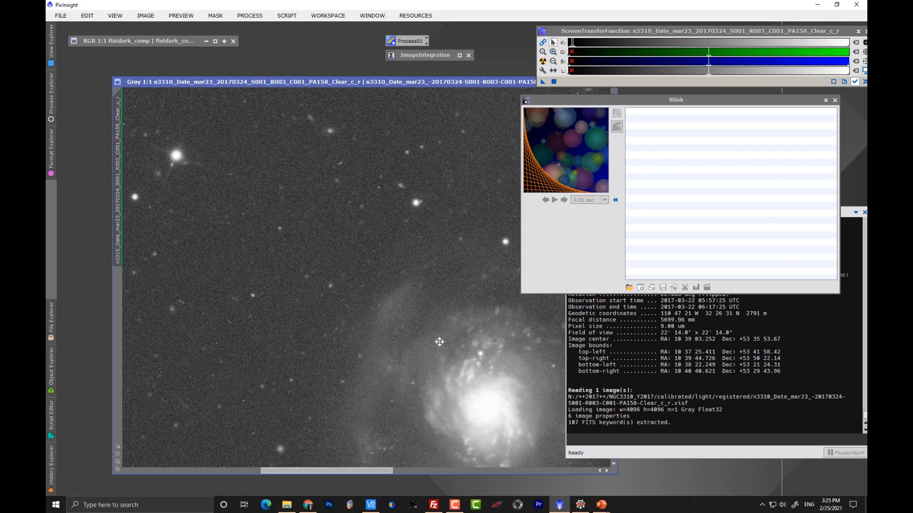
drag(331, 343, 385, 266)
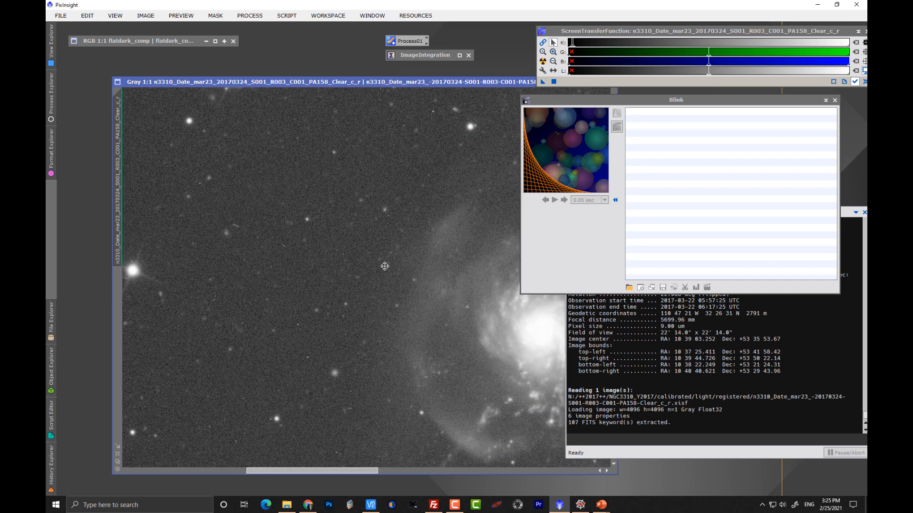
drag(346, 330, 391, 210)
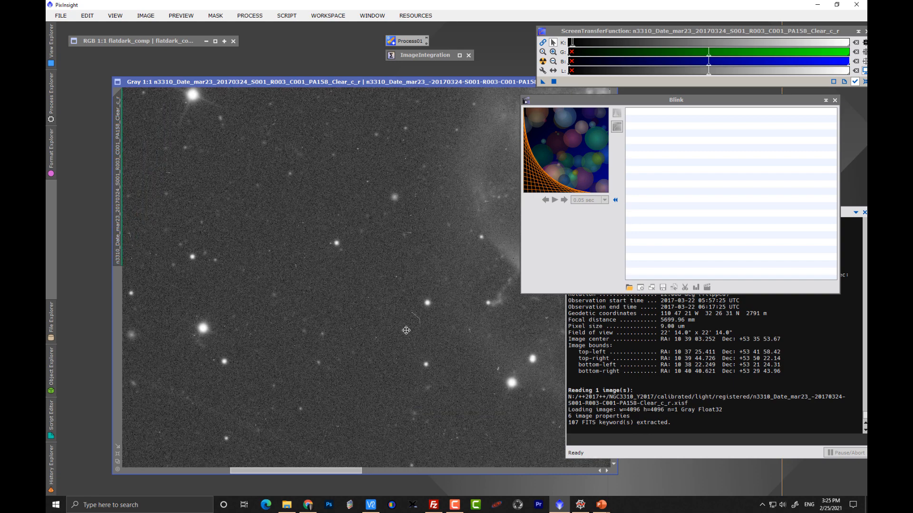
mouse_move(461, 395)
mouse_down()
mouse_move(328, 304)
mouse_move(408, 353)
mouse_move(310, 304)
mouse_up()
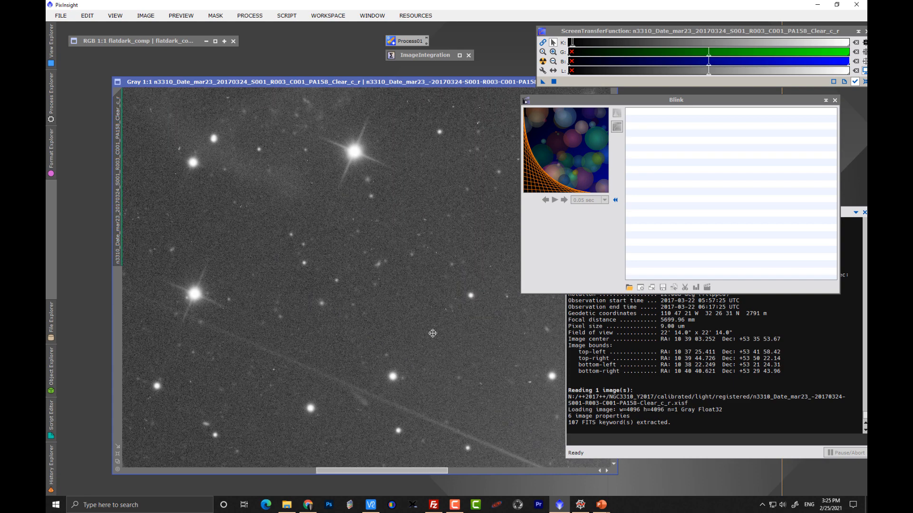
drag(460, 329, 331, 272)
drag(410, 192, 399, 428)
mouse_move(372, 195)
mouse_down()
mouse_move(373, 252)
mouse_move(393, 338)
mouse_up()
drag(330, 313, 406, 321)
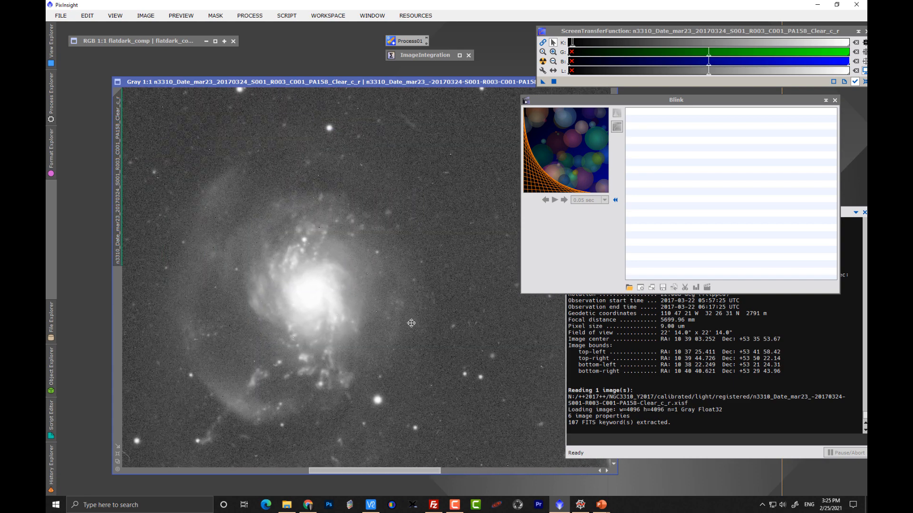
Step: Close the n3310_Date_mar23 registered light frame after reviewing it zoomed out and back in
scroll(415, 323, down, 1)
scroll(415, 323, down, 1)
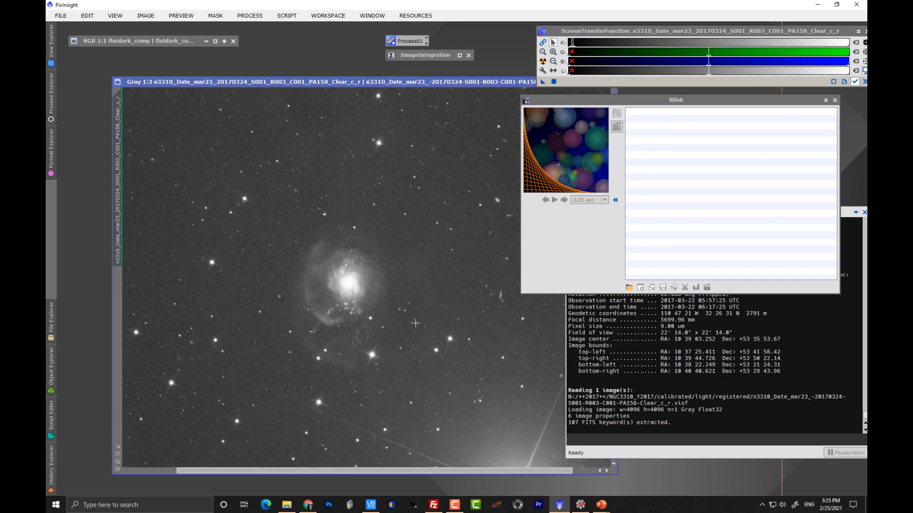
scroll(415, 323, up, 2)
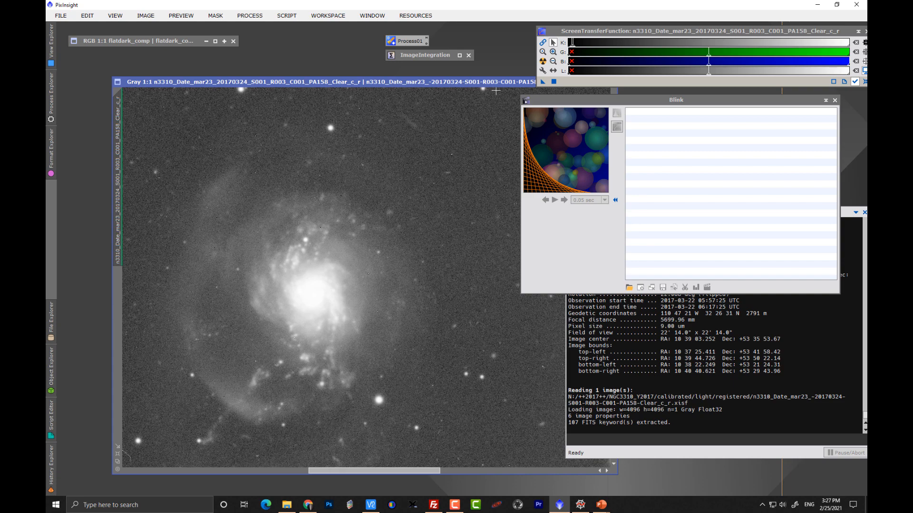
drag(482, 82, 412, 70)
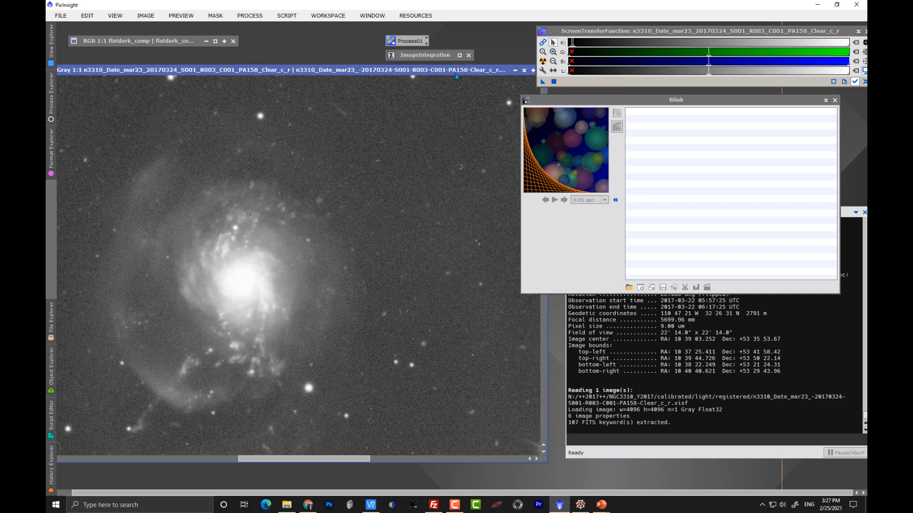
drag(487, 73, 430, 73)
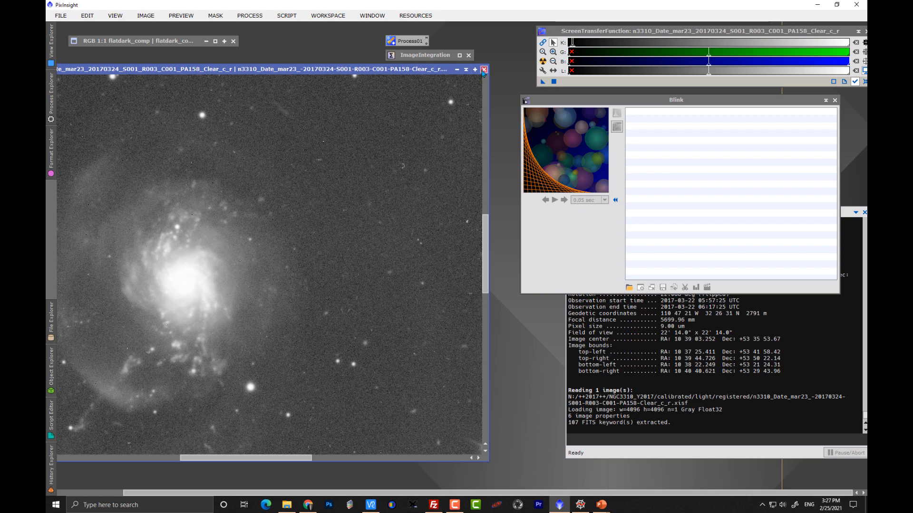
click(484, 70)
Step: Run ImageIntegration globally on the registered light frames with no rejection algorithm
double_click(421, 55)
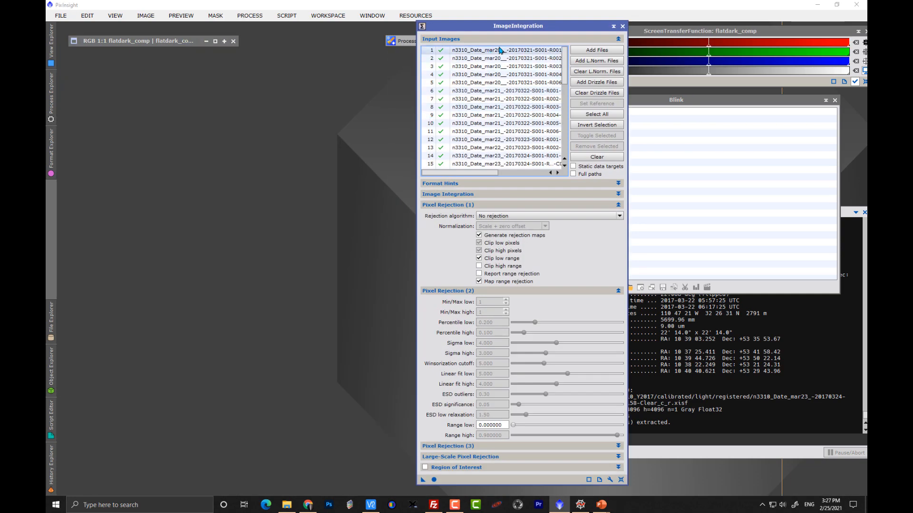
drag(495, 30, 443, 27)
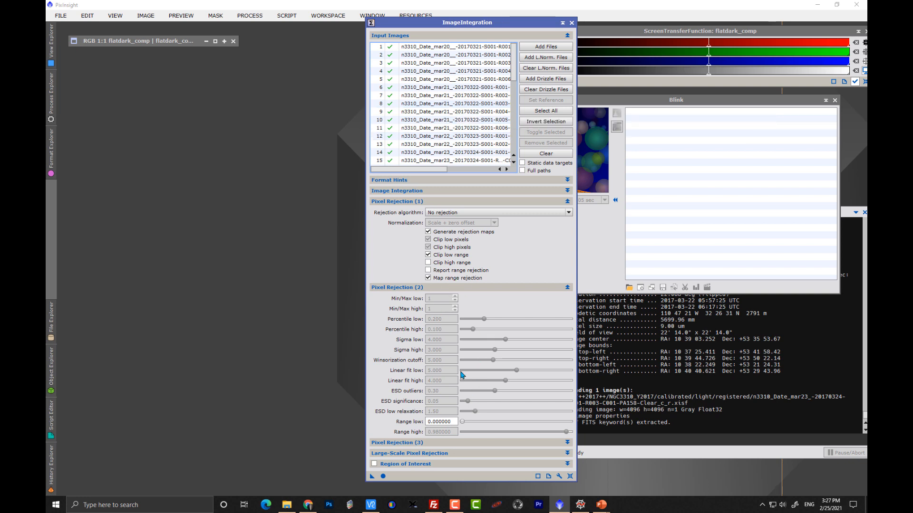
click(415, 288)
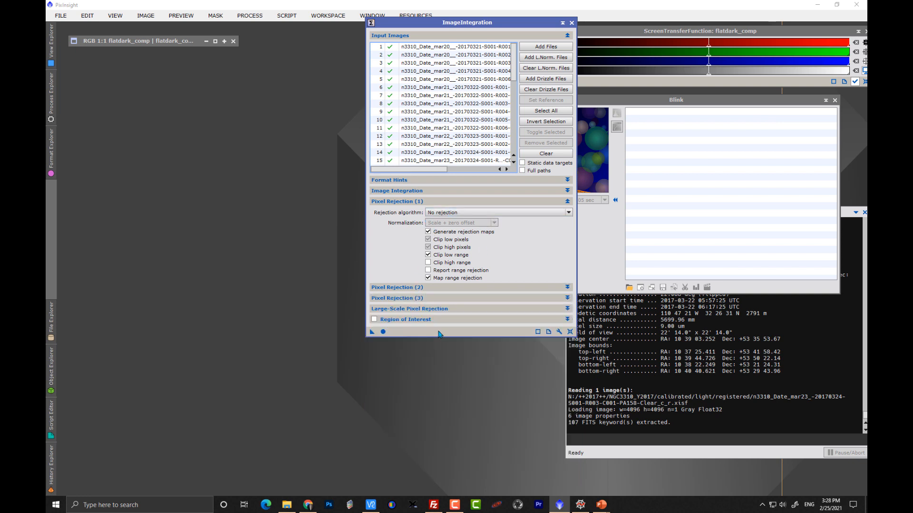
click(383, 332)
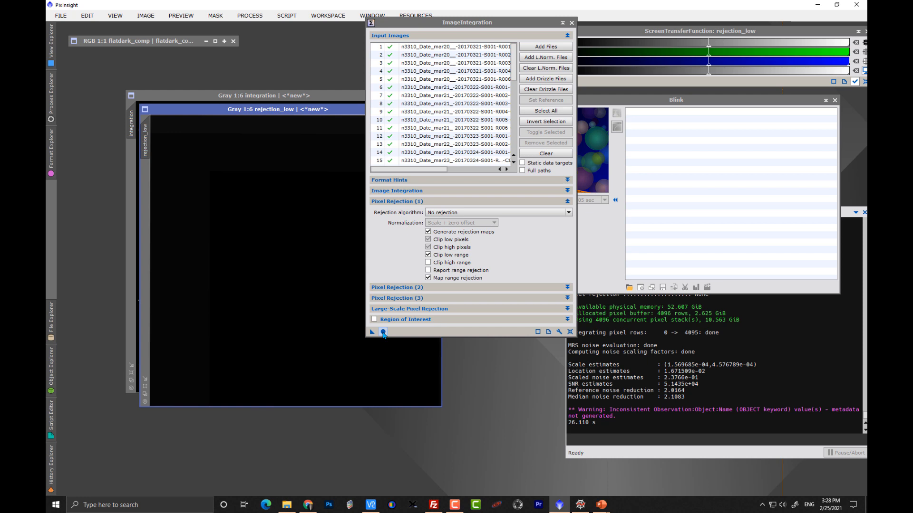
Step: Close the low rejection map and auto-stretch the integrated image
drag(344, 112, 255, 227)
click(349, 225)
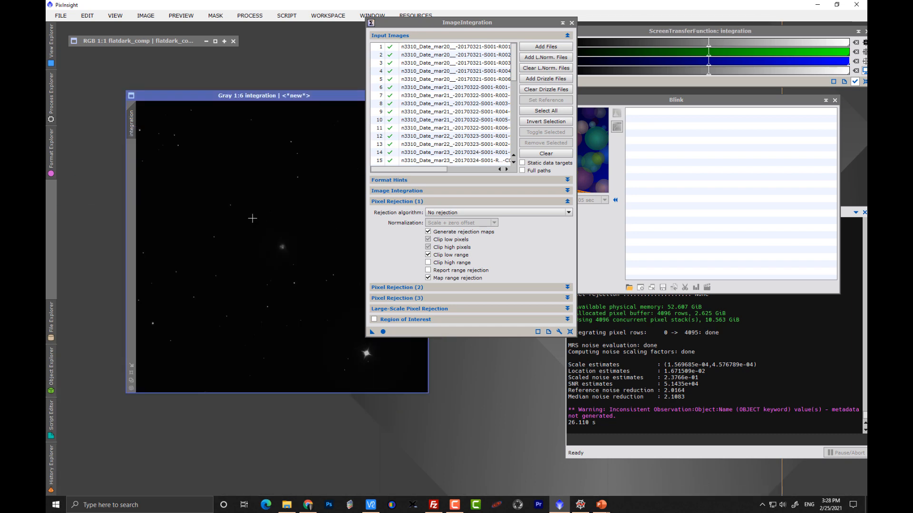
key(ctrl+a)
Step: Inspect the integrated image zoomed in, panning across the galaxy and background
scroll(284, 249, up, 6)
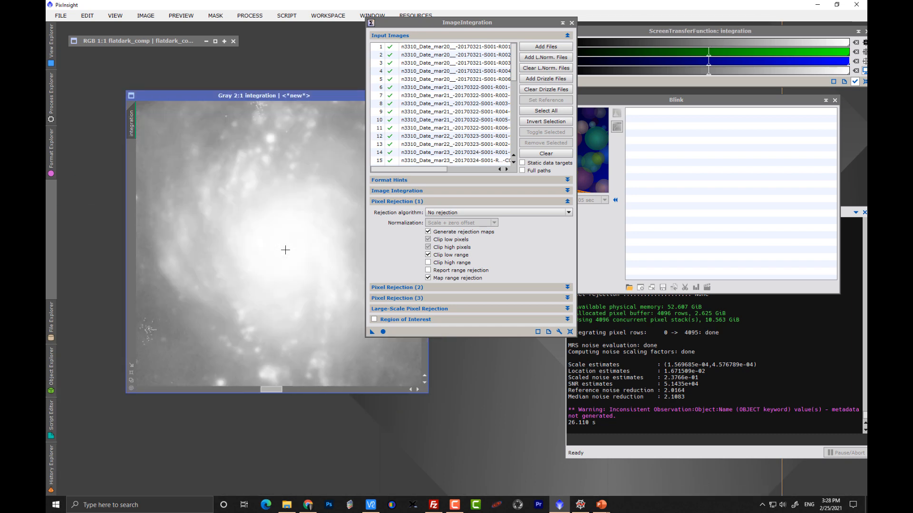
drag(418, 22, 503, 38)
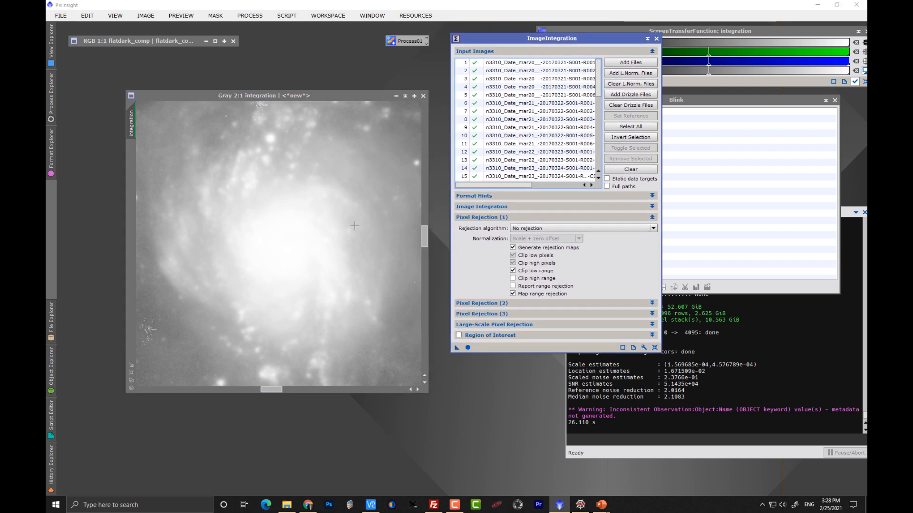
key(space)
drag(331, 247, 284, 303)
key(space)
drag(324, 181, 260, 345)
drag(287, 186, 337, 266)
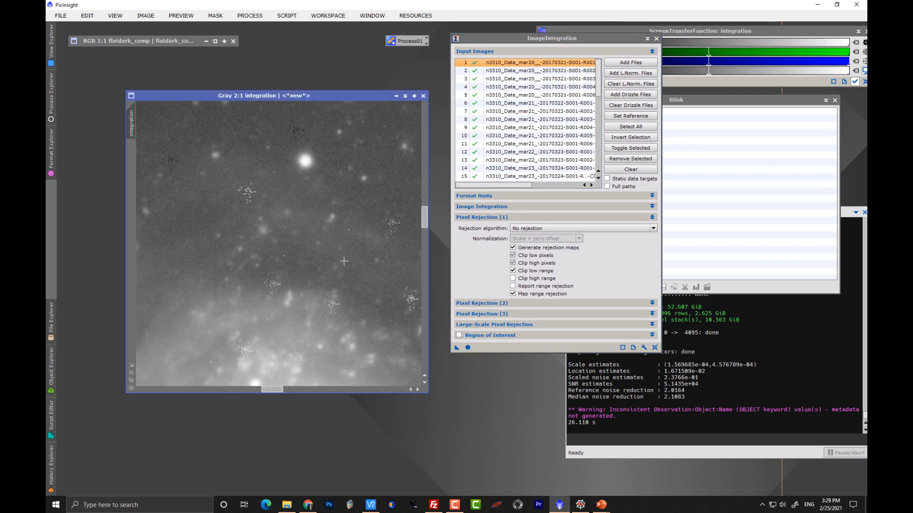
scroll(344, 261, up, 1)
mouse_move(387, 302)
mouse_down()
mouse_move(369, 291)
mouse_move(320, 179)
mouse_up()
drag(397, 272, 319, 267)
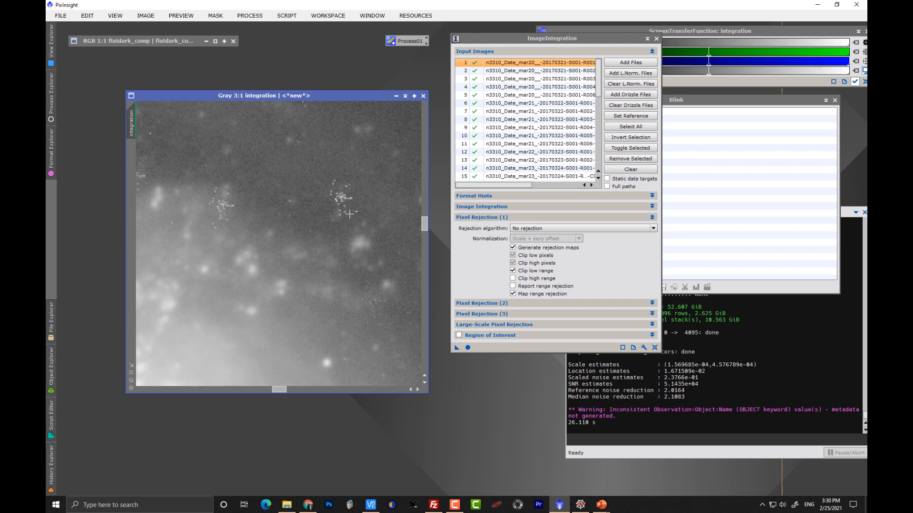
Step: Switch the rejection algorithm to Generalized Extreme Studentized Deviate (ESD) Test and open its rejection parameters
click(539, 230)
click(539, 231)
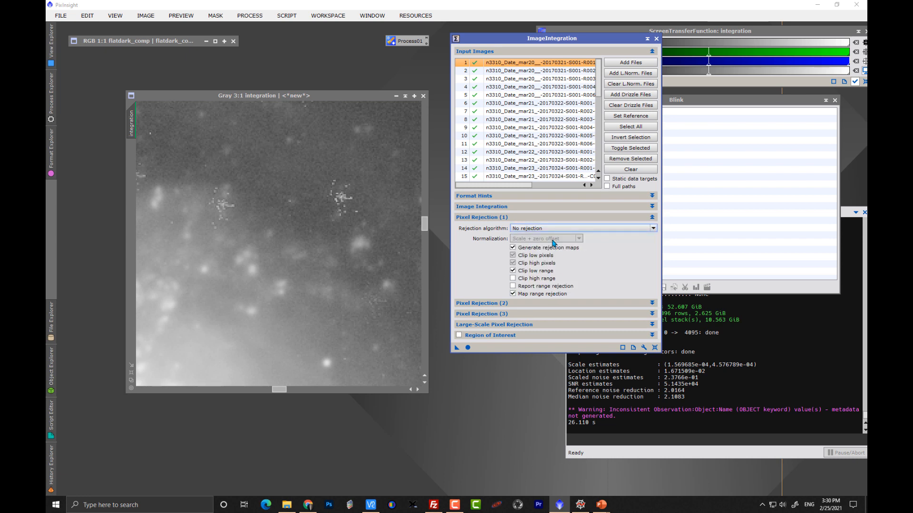
click(545, 230)
click(562, 289)
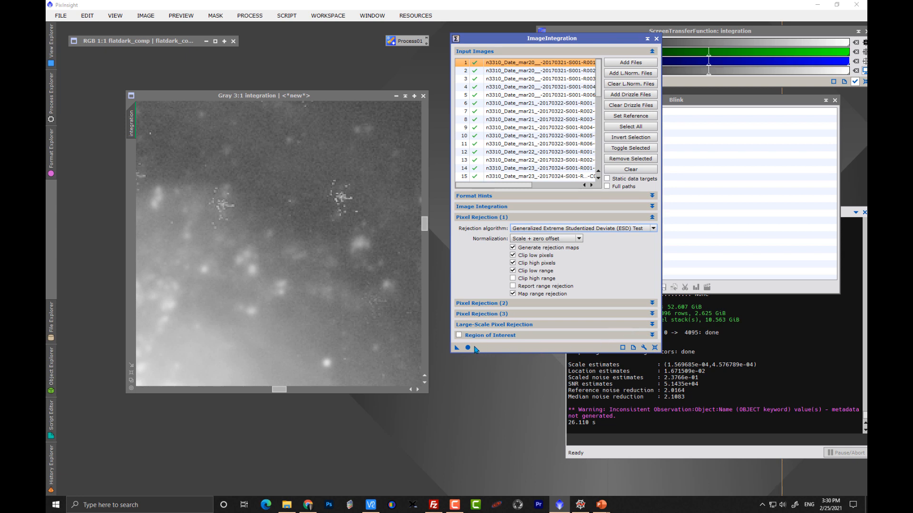
click(491, 304)
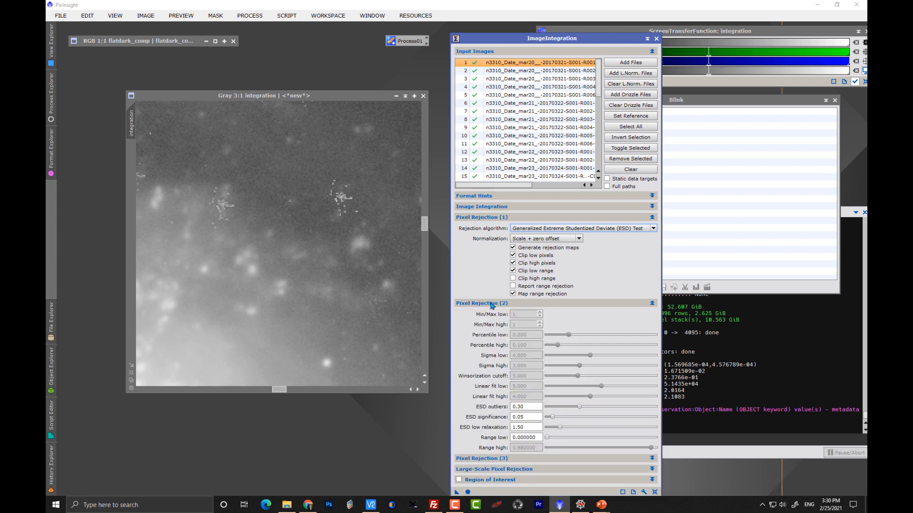
click(491, 305)
click(491, 304)
Step: Set ESD outliers to 0.15 and ESD low relaxation to 1.00, then run the integration globally
double_click(528, 407)
text(.1)
double_click(519, 426)
text(1)
click(468, 492)
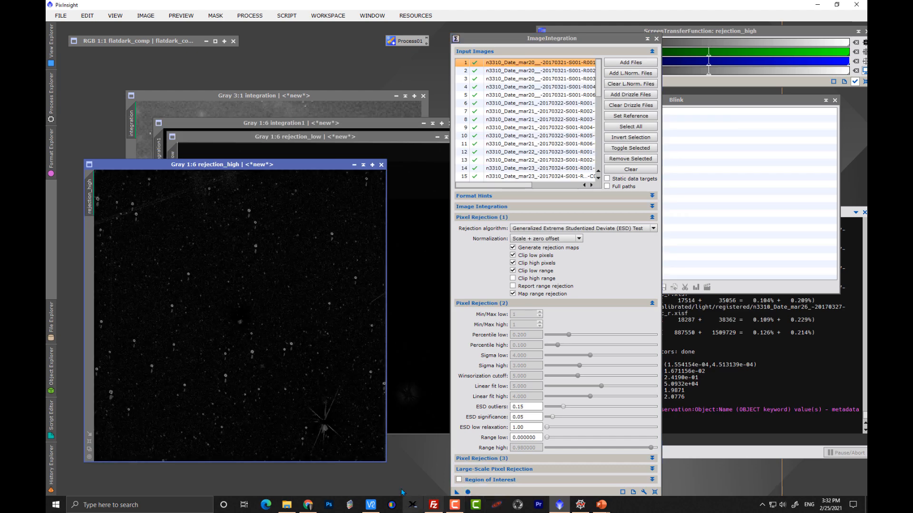
Step: Inspect the high rejection map zoomed in, then close it
scroll(238, 267, up, 6)
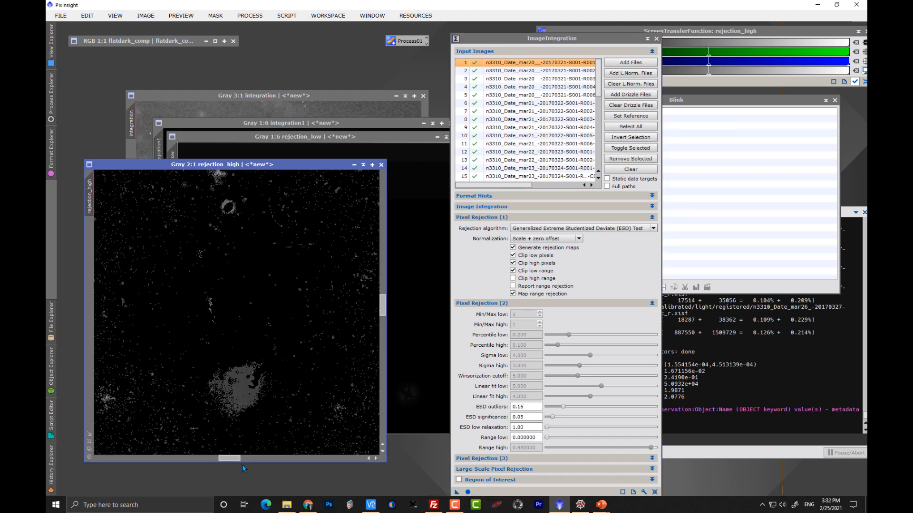
drag(227, 460, 239, 459)
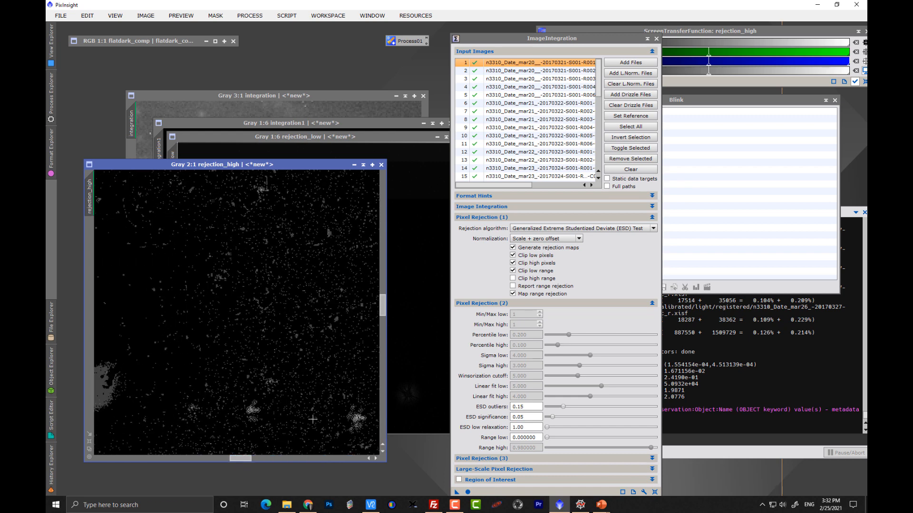
click(381, 164)
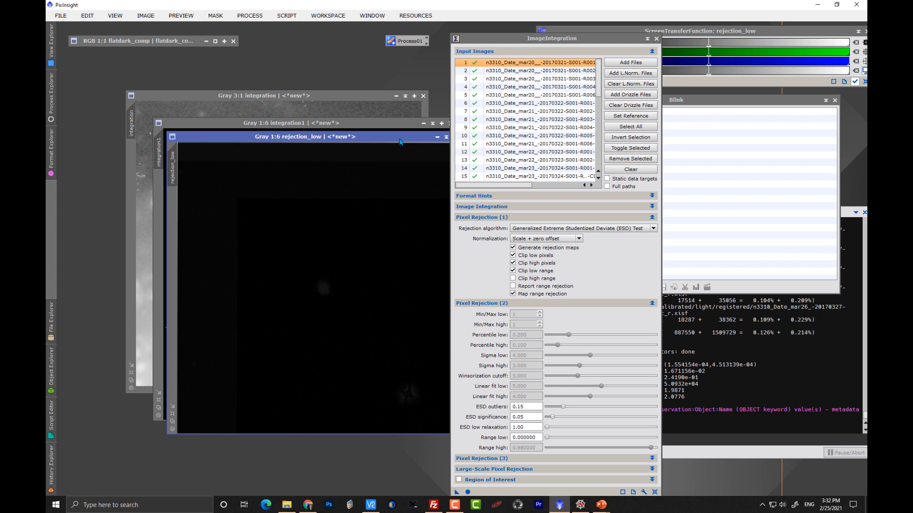
Step: Close the new low rejection map and auto-stretch the new integrated image
drag(402, 138, 361, 129)
click(423, 128)
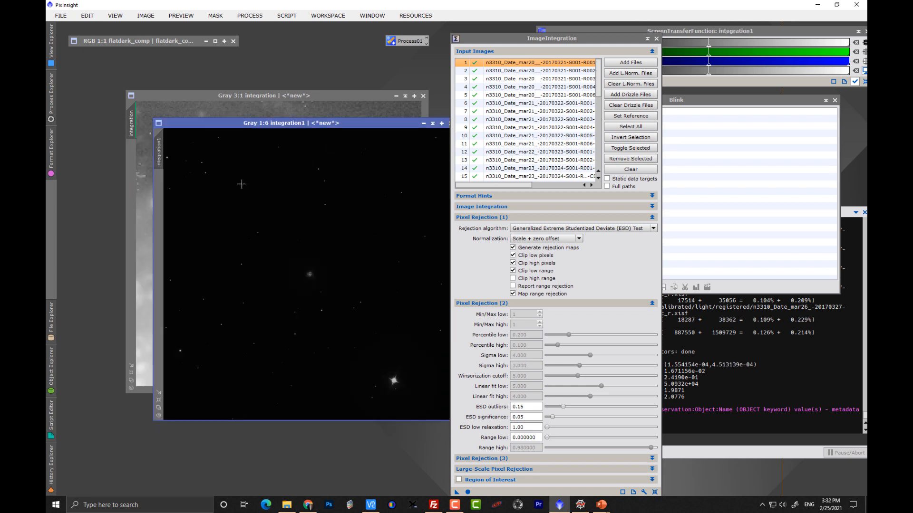
key(ctrl+a)
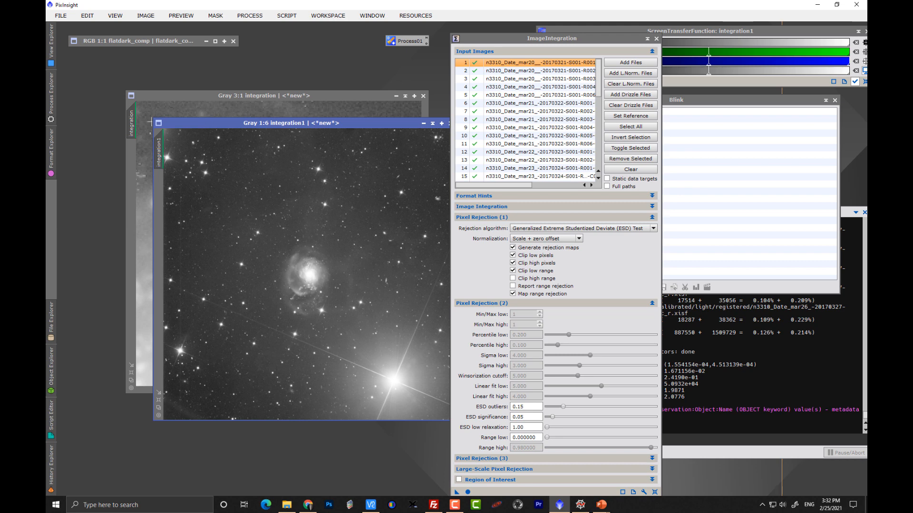
Step: Compare the two integrated images zoomed in, panning over the galaxy's background
drag(220, 123, 181, 114)
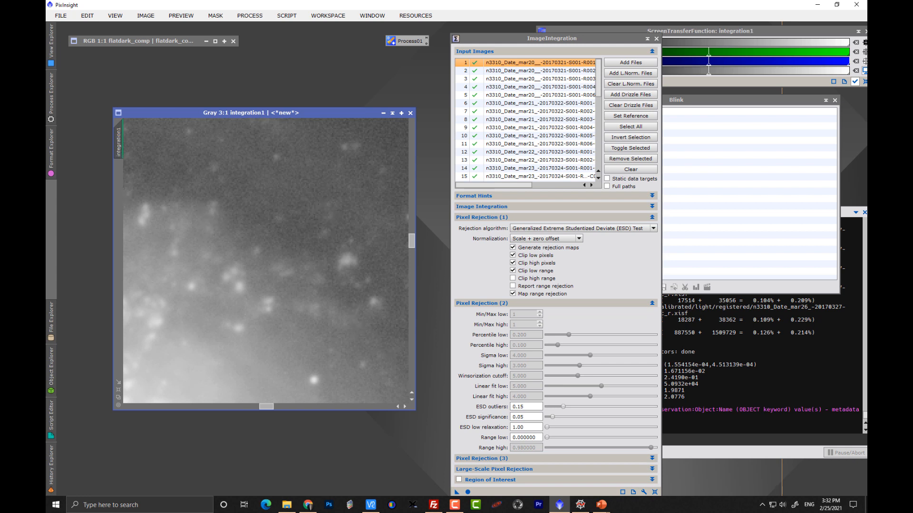
key(ctrl+Page_Up)
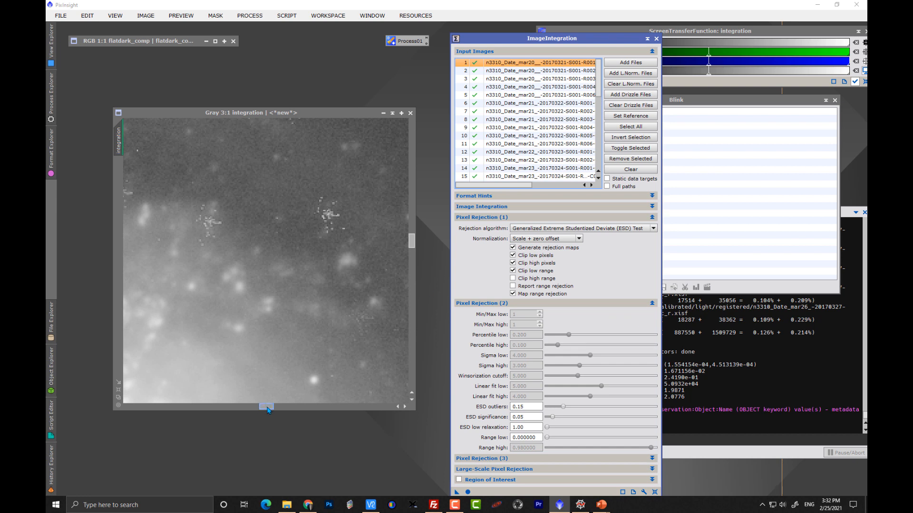
drag(267, 408, 248, 409)
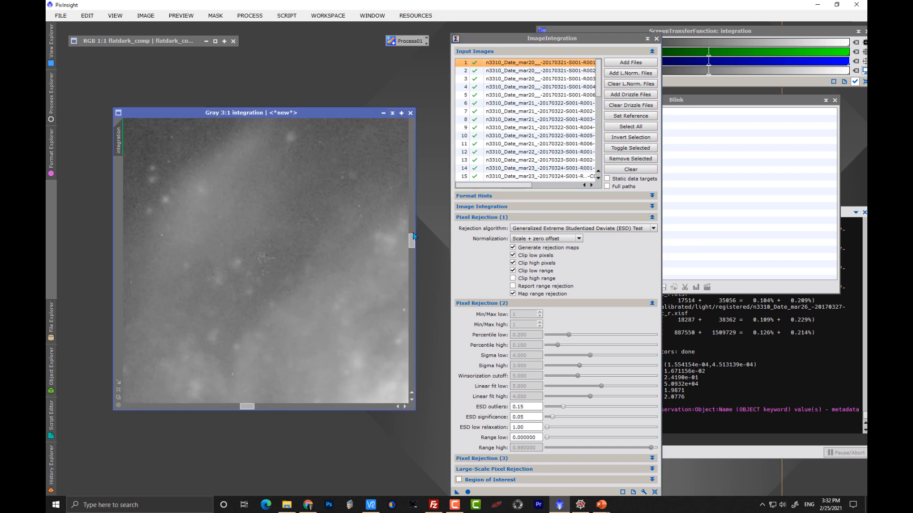
drag(413, 241, 413, 229)
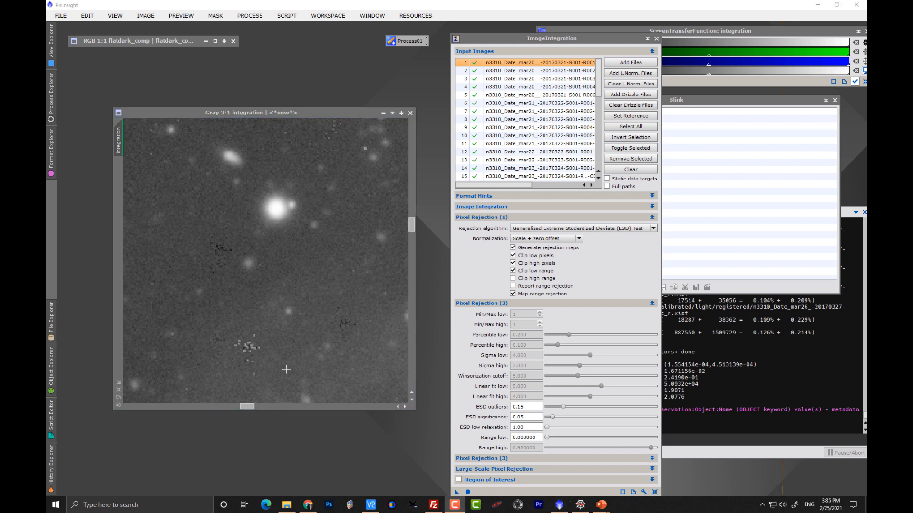
scroll(313, 341, down, 1)
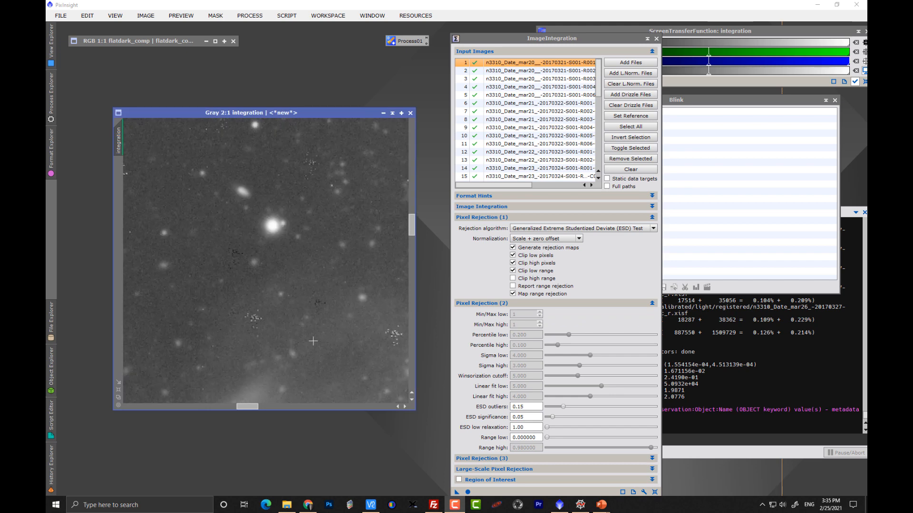
scroll(313, 341, down, 1)
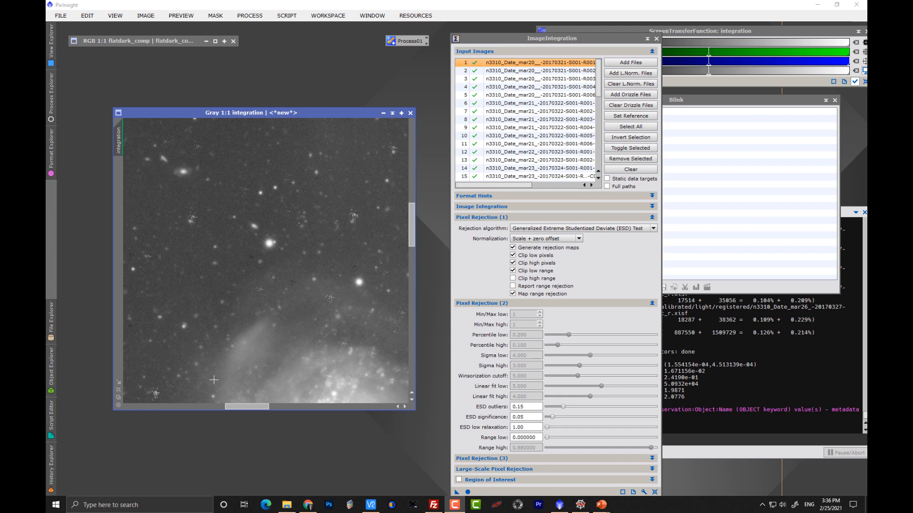
drag(252, 406, 272, 412)
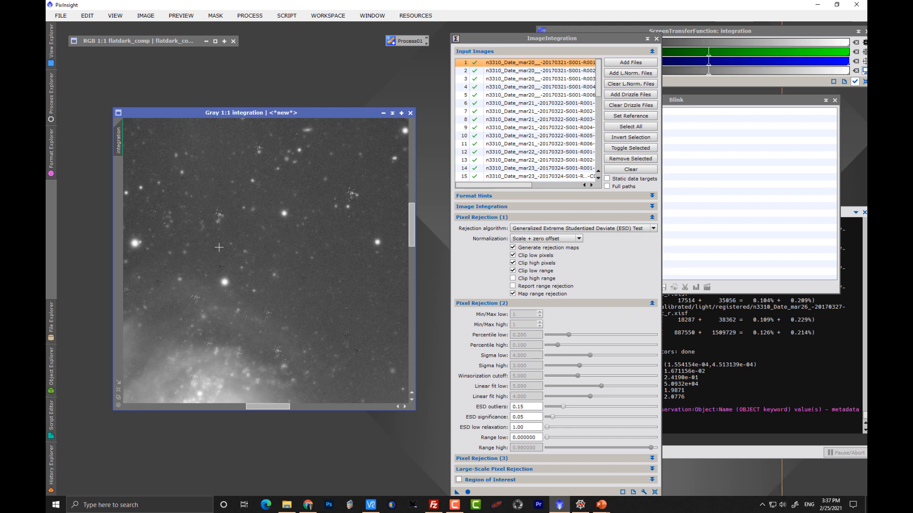
Step: Switch to PowerPoint and resume the Optimize Master Dark Frame slide show
click(600, 504)
mouse_move(563, 468)
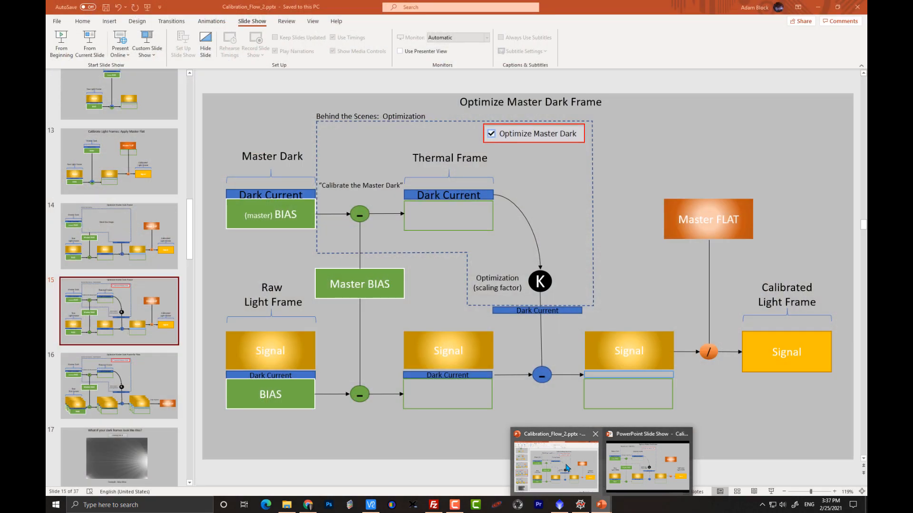
click(565, 468)
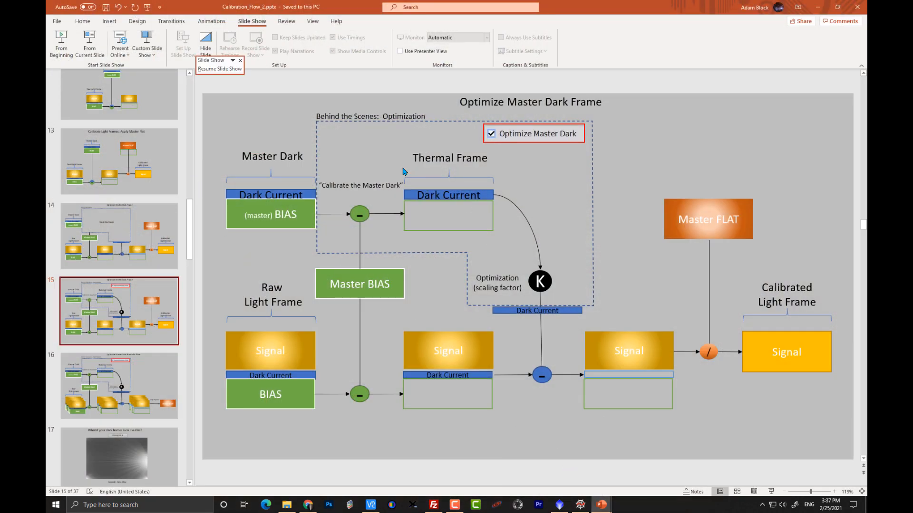
mouse_move(599, 507)
click(638, 478)
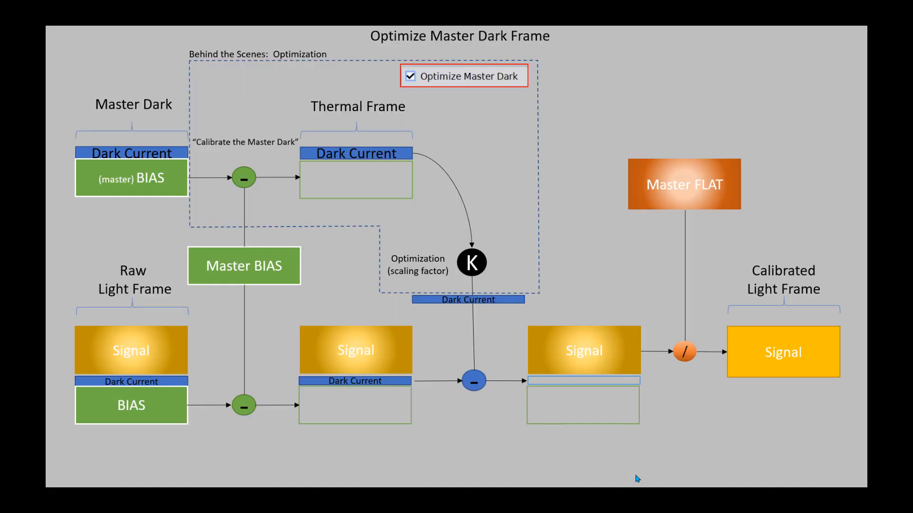
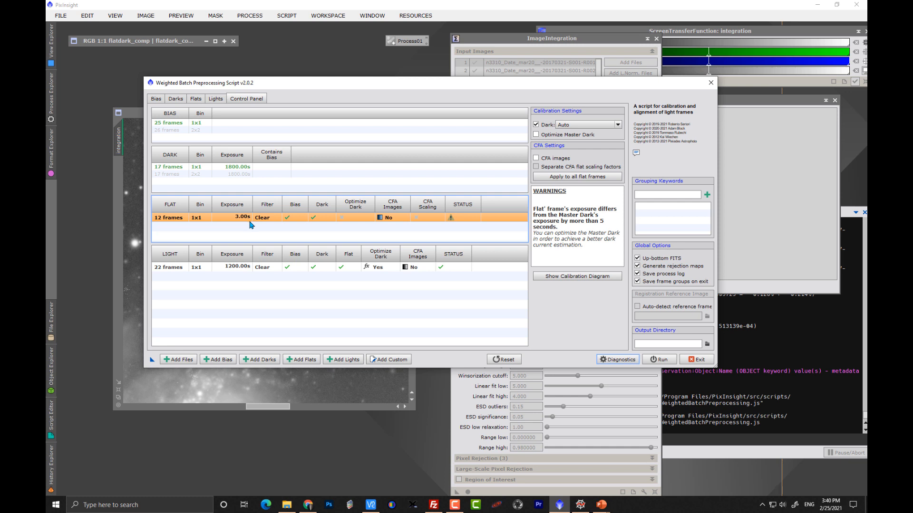
Step: Turn off dark calibration for the flat frames in the preprocessing script, then re-enable it
click(249, 223)
click(322, 217)
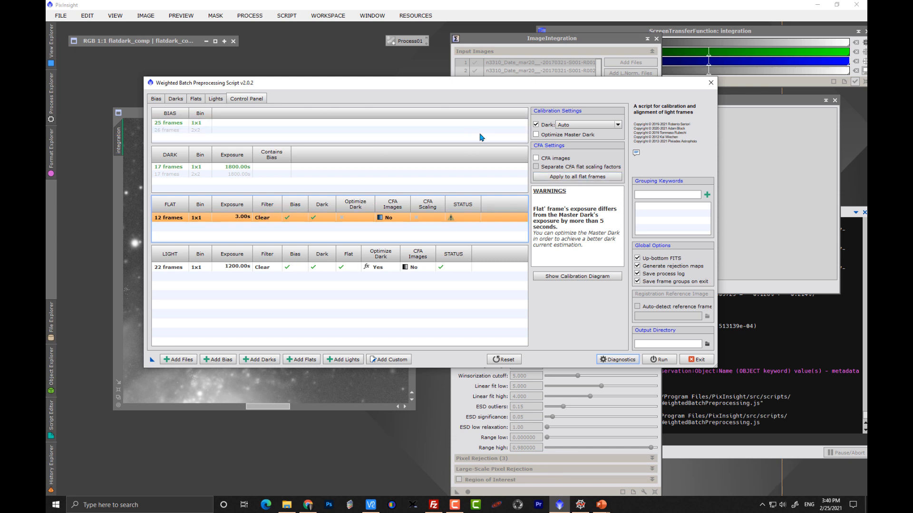
click(536, 125)
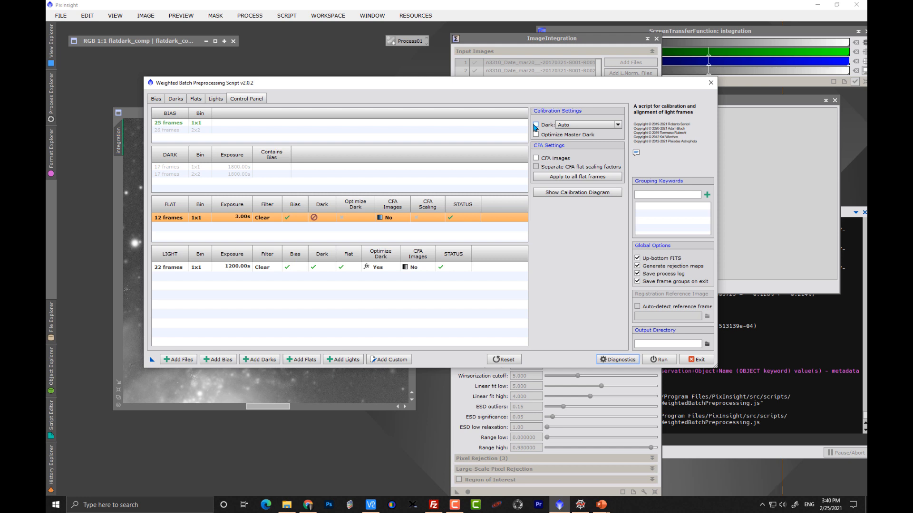
click(536, 125)
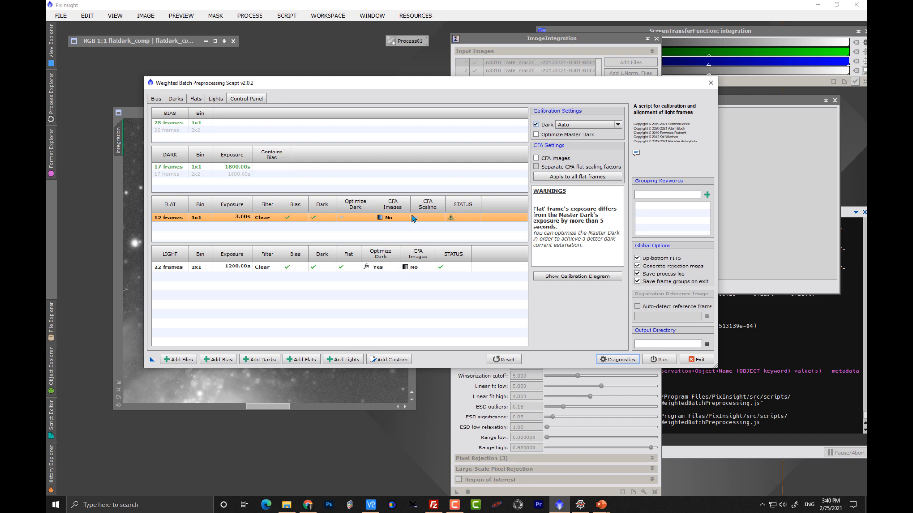
Step: Exit the preprocessing script and rearrange the integration image windows and ImageIntegration panel to show the flat-dark comparison image
click(698, 360)
click(442, 265)
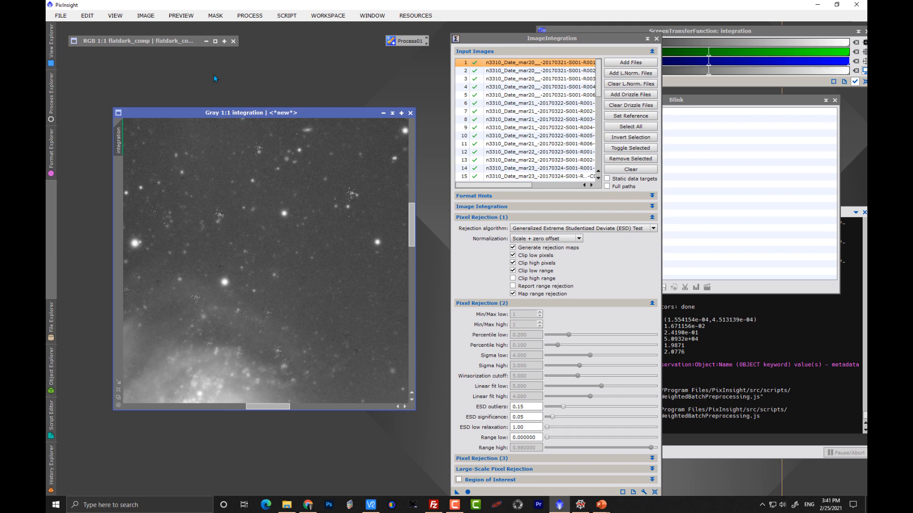
click(216, 42)
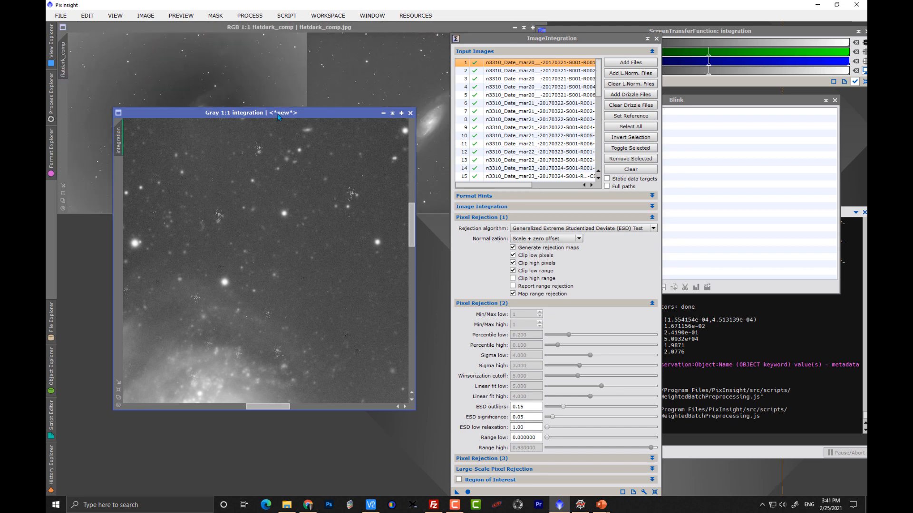
drag(277, 114, 289, 258)
drag(342, 113, 366, 260)
drag(476, 40, 585, 44)
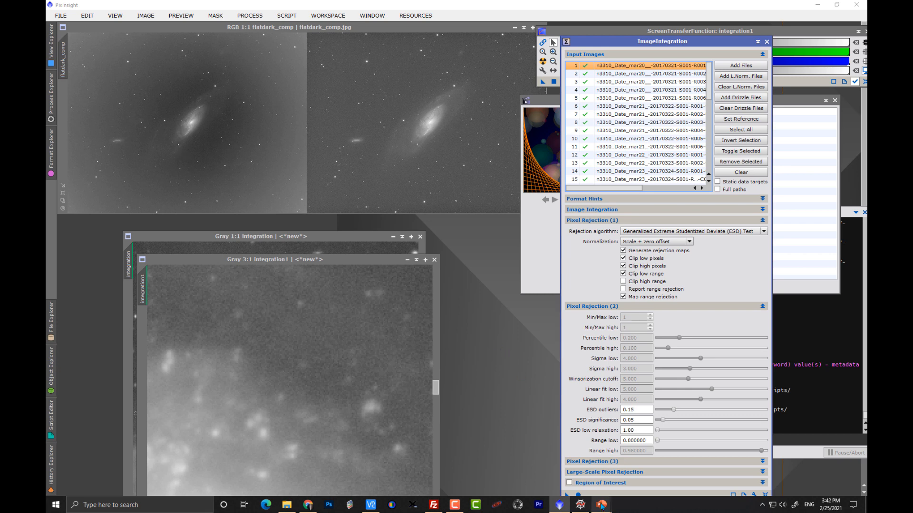
Step: Switch to PowerPoint and advance to the Optimize Master Dark Frame for Flats slide
mouse_move(601, 505)
click(618, 486)
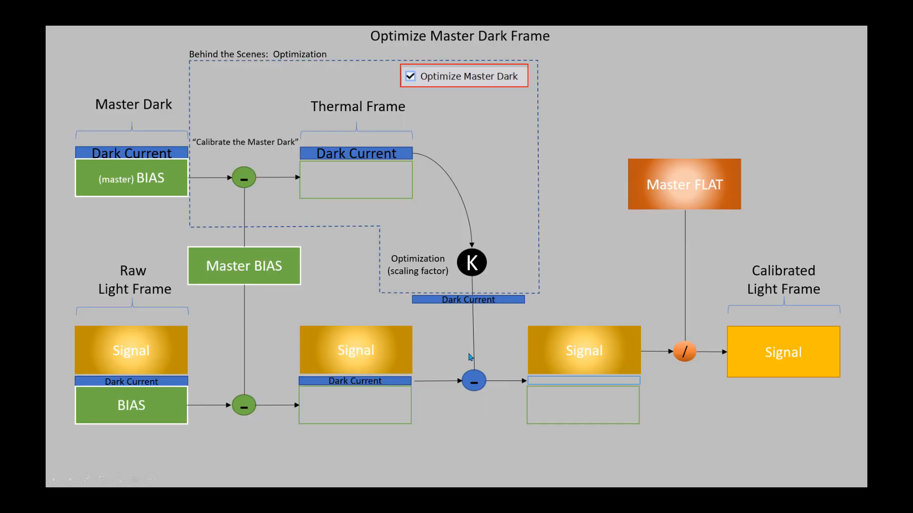
click(282, 257)
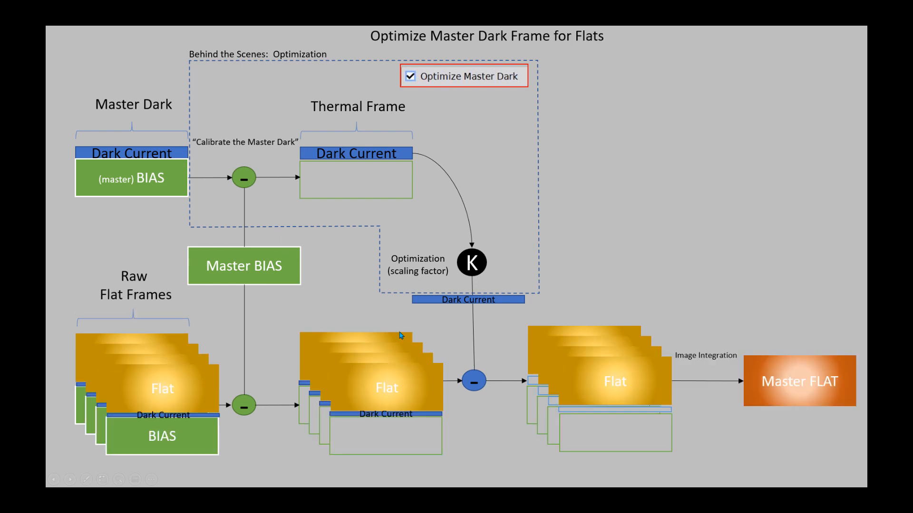
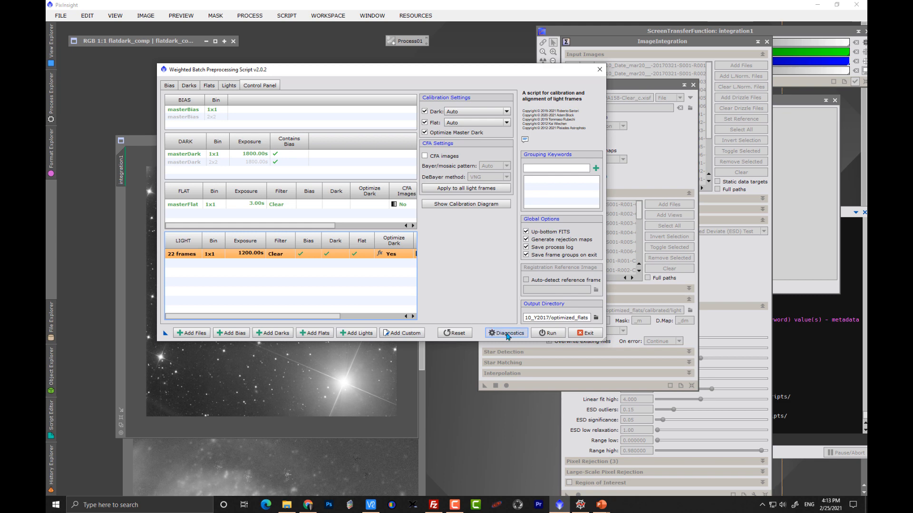
Step: Open the calibration flow diagram for the light frames to review it, then close it
click(480, 204)
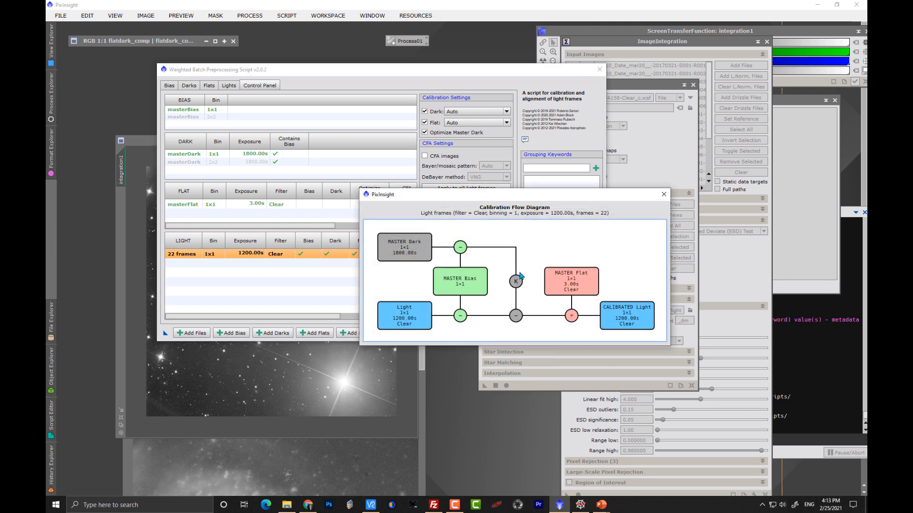
click(663, 195)
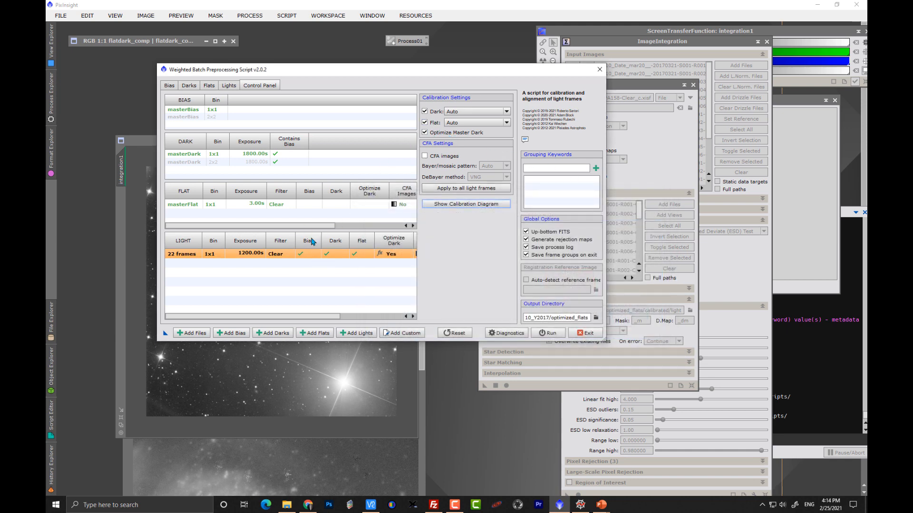
Step: Remove the master flat from the flat frames list, keeping only the individual flat frames
click(267, 206)
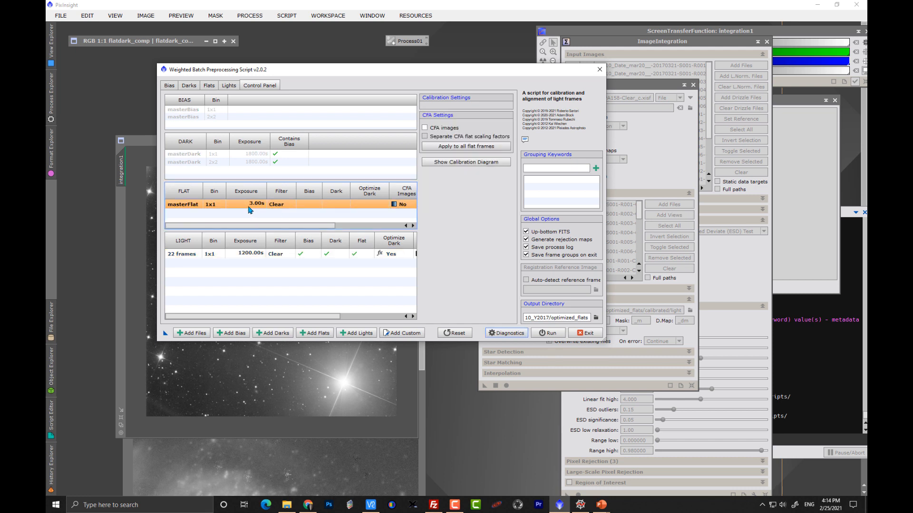
click(305, 210)
click(285, 204)
click(204, 87)
click(234, 125)
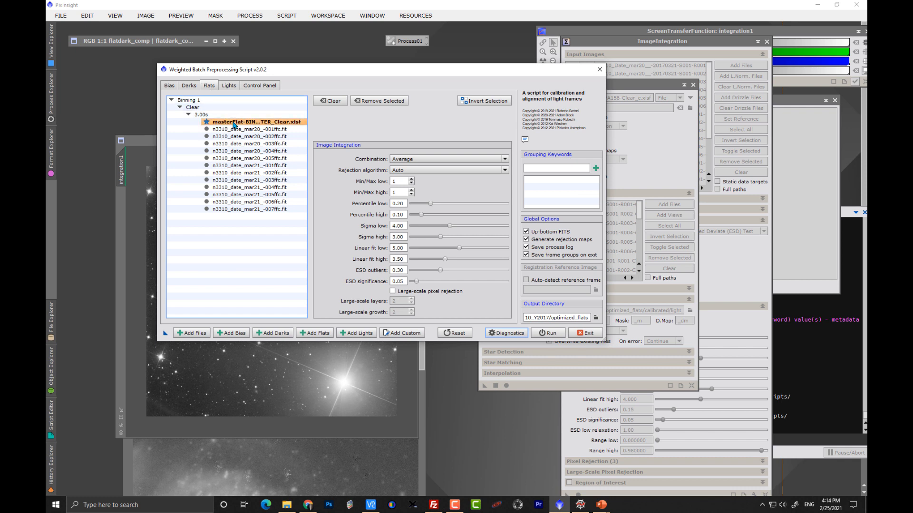
click(379, 100)
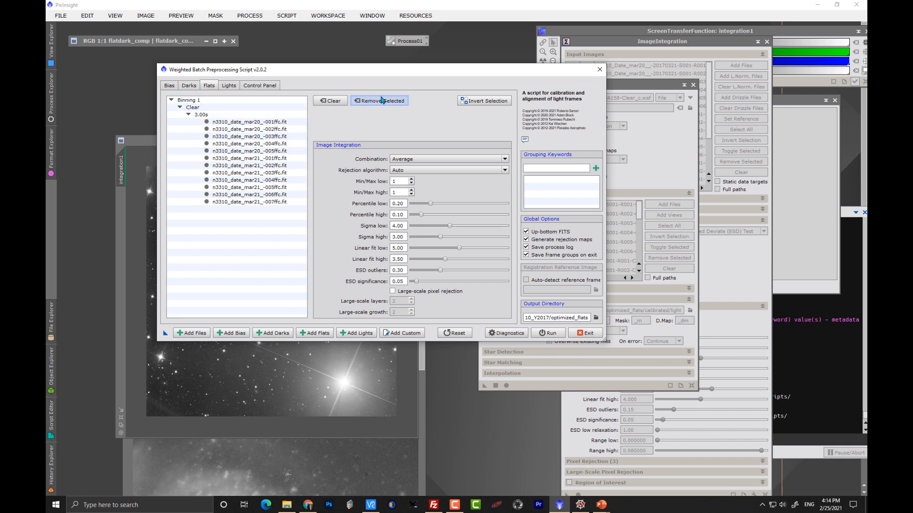
Step: Select the 12 flat frames in the control panel and turn off Optimize Master Dark for them
click(256, 86)
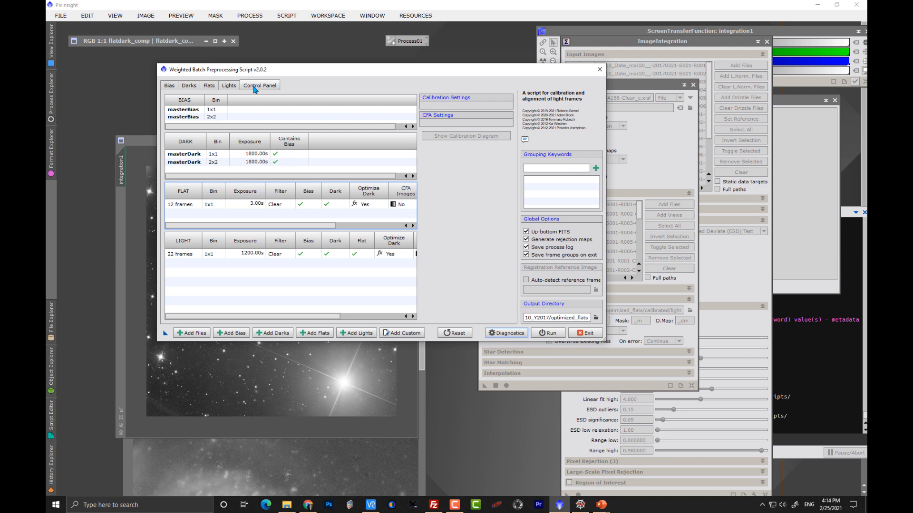
click(283, 207)
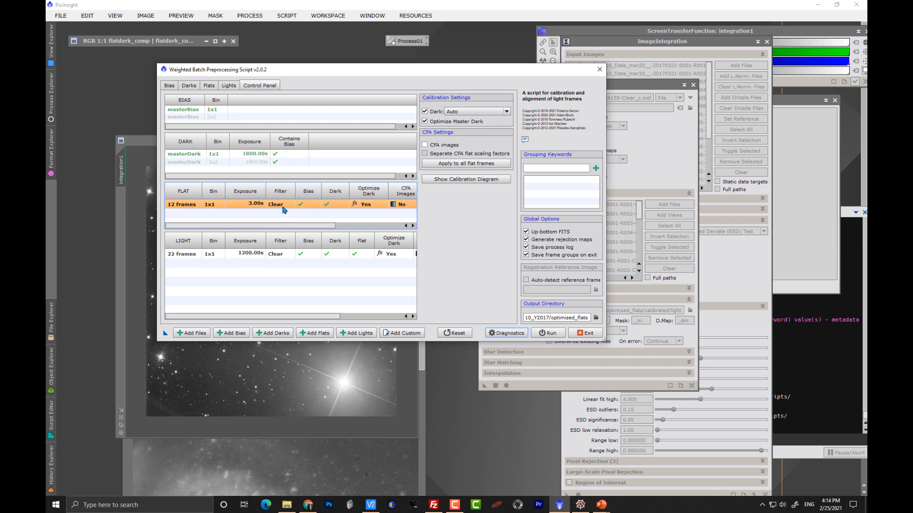
click(425, 122)
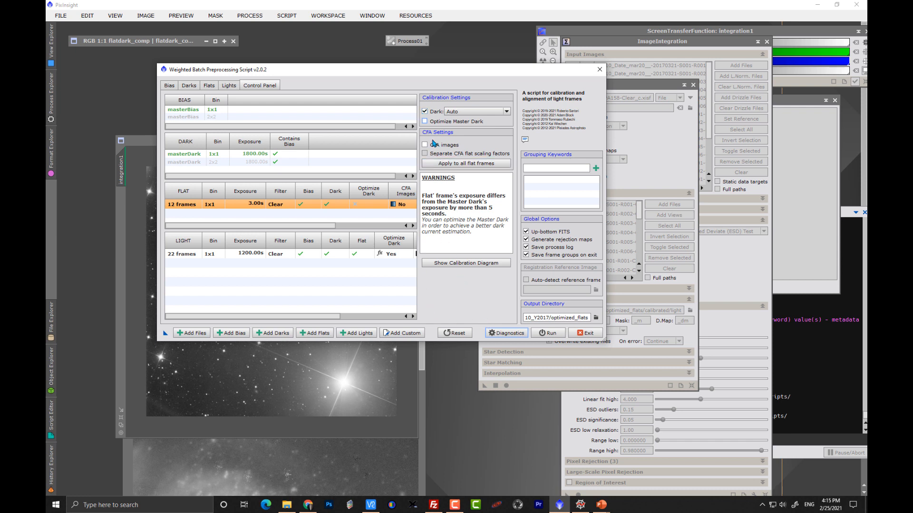
Step: Turn off dark calibration for the flats and view their calibration flow diagram
click(425, 111)
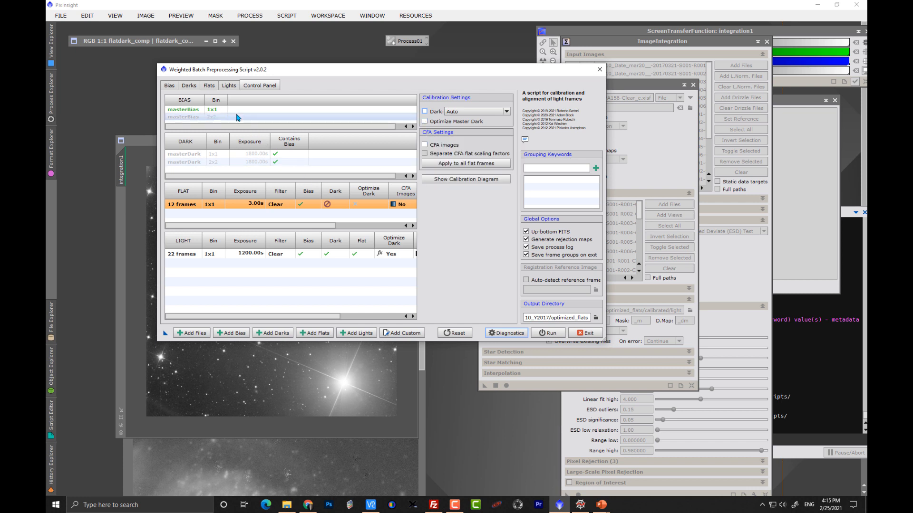
click(481, 180)
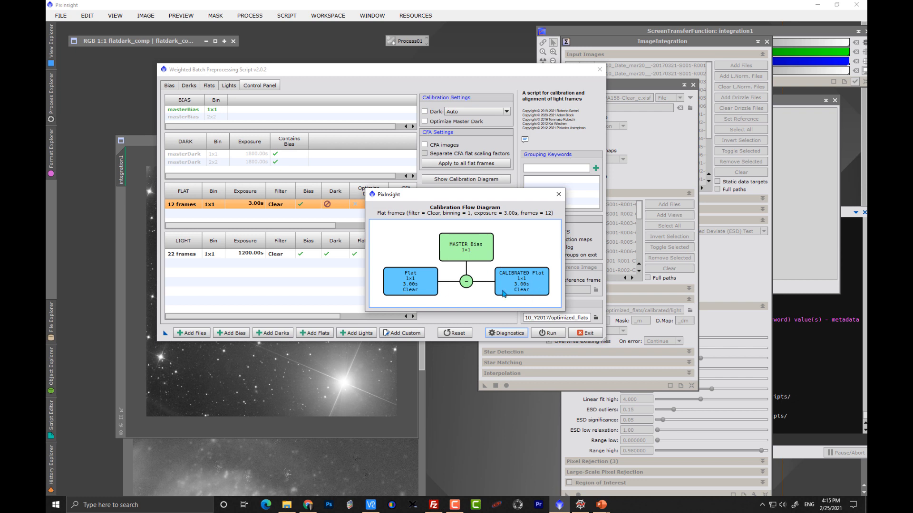
click(558, 194)
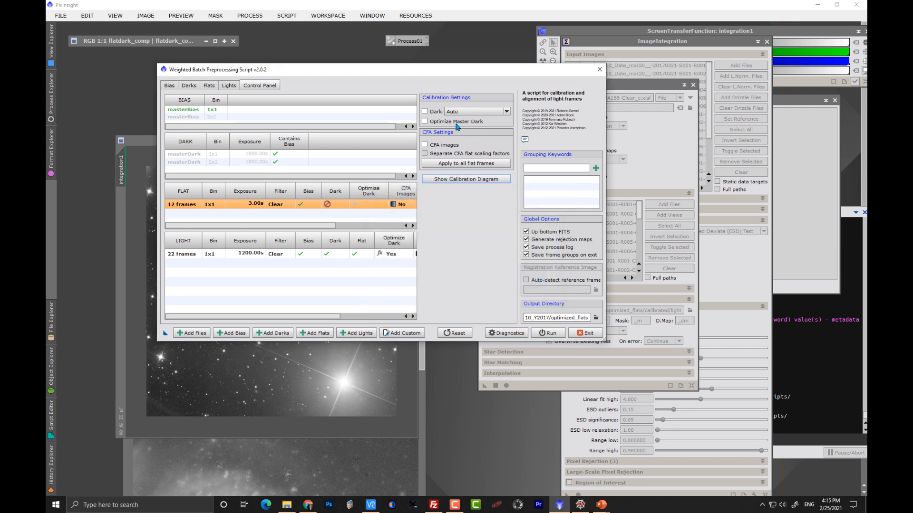
Step: Re-enable dark calibration for the flats and view the flat calibration flow diagram
click(425, 112)
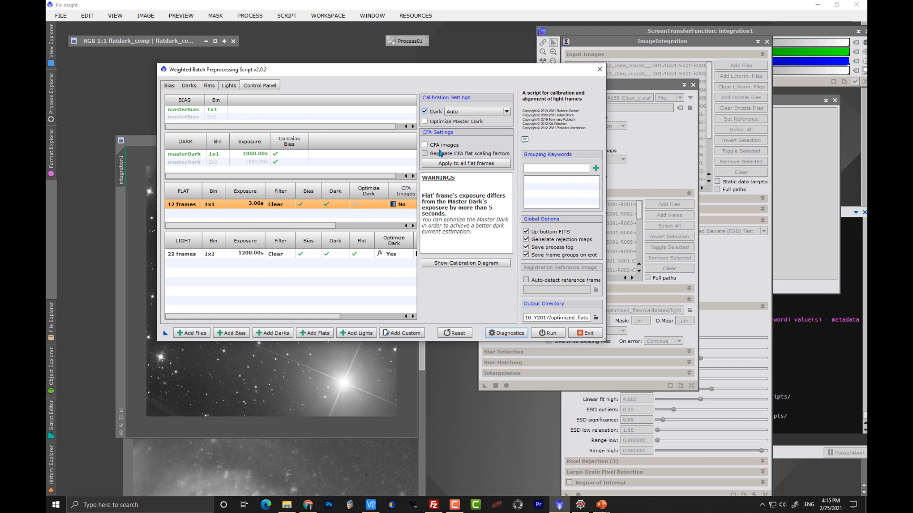
click(465, 264)
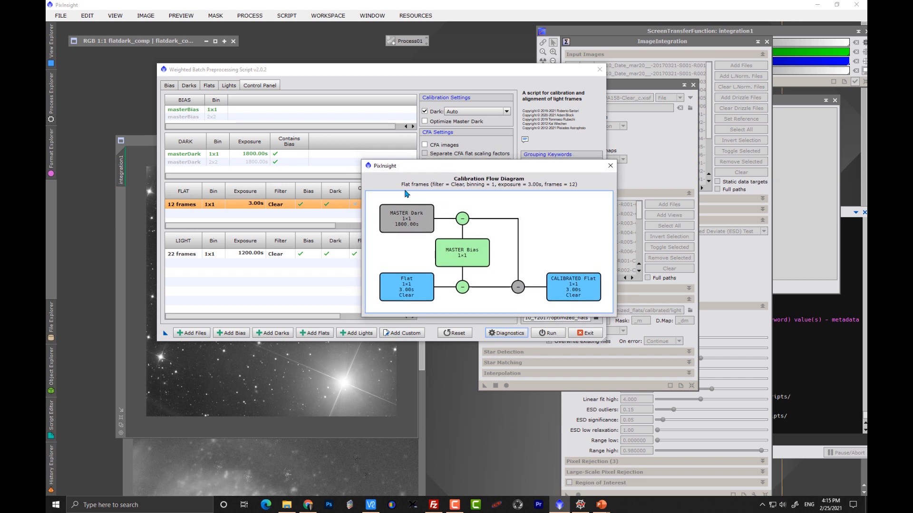
drag(422, 170, 416, 230)
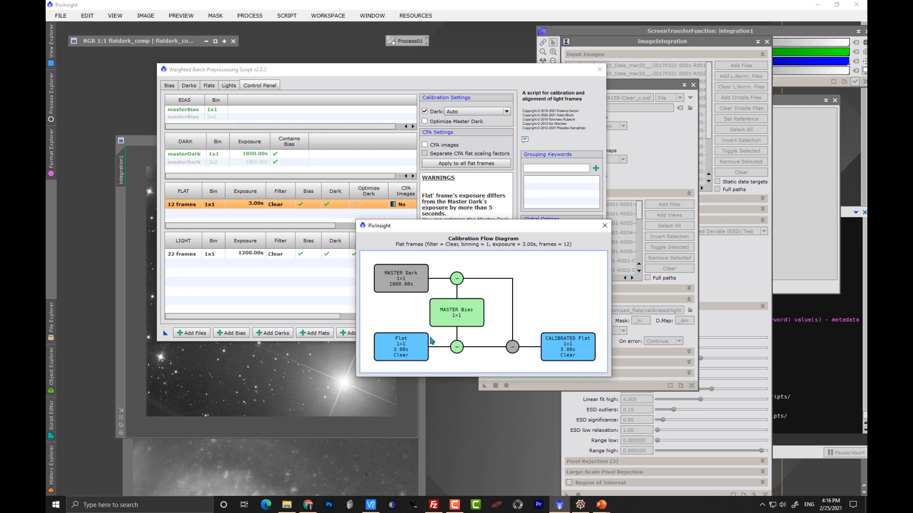
click(605, 225)
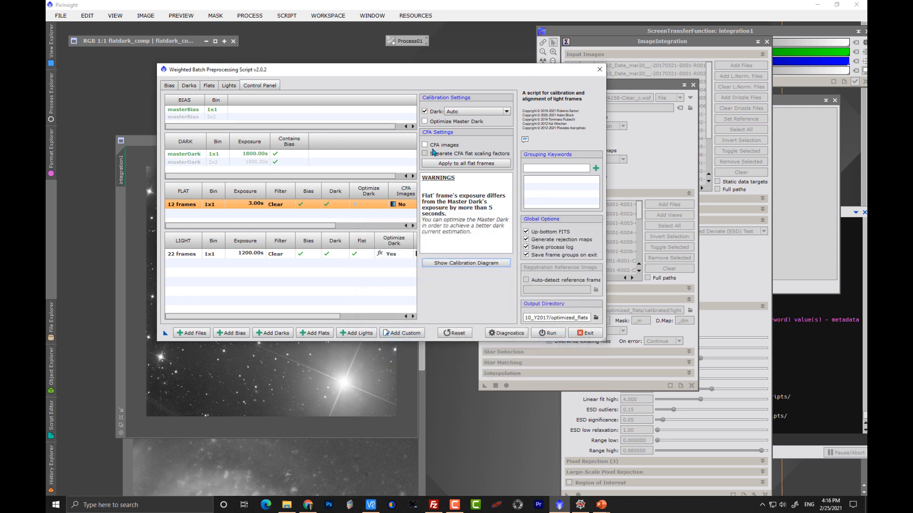
Step: Re-enable Optimize Master Dark for the flats and view the updated calibration flow diagram
click(424, 122)
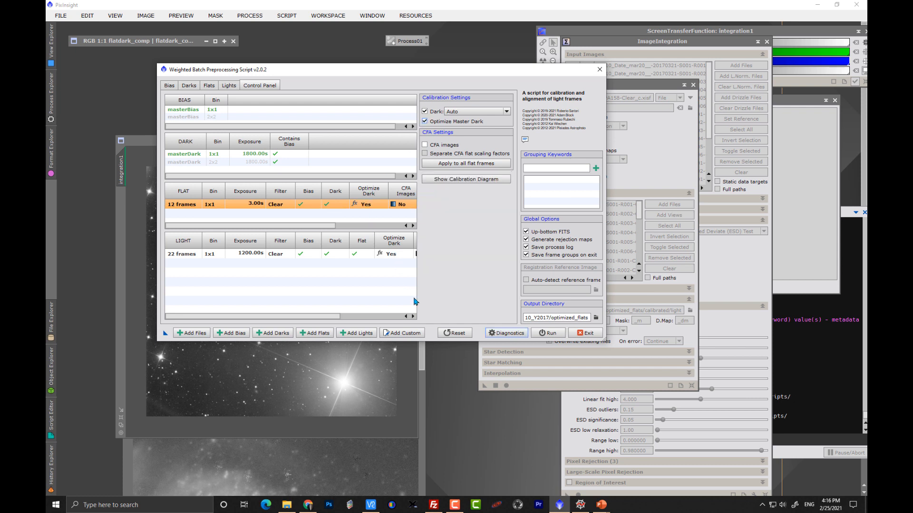
click(463, 183)
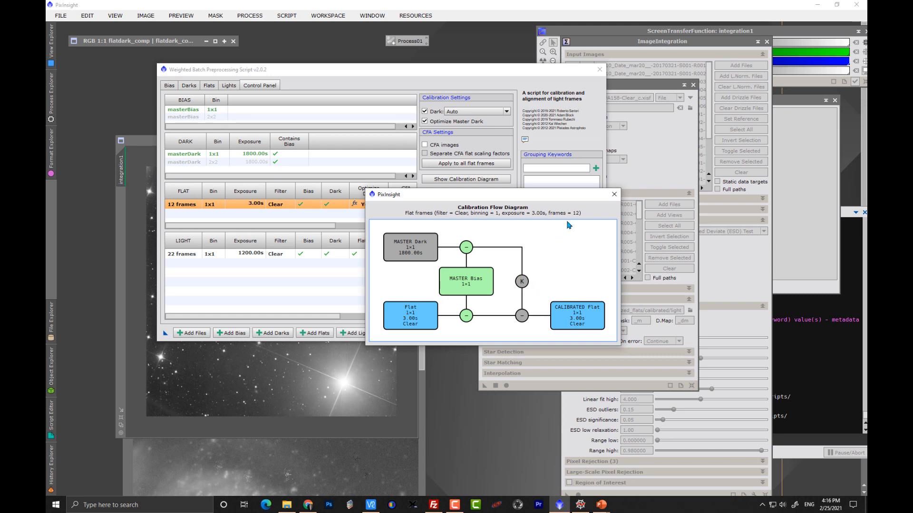
click(614, 193)
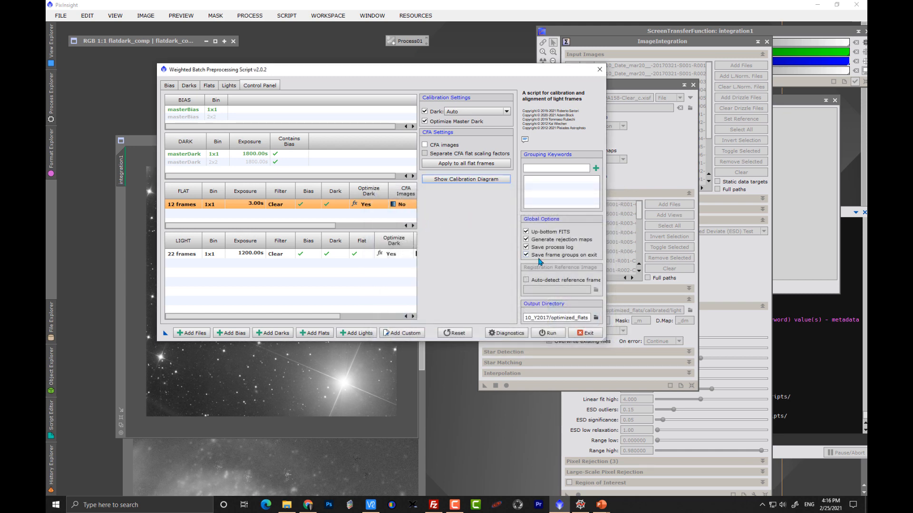
Step: Exit the preprocessing script and arrange the bad_config screenshot and ImageIntegration windows side by side
click(585, 332)
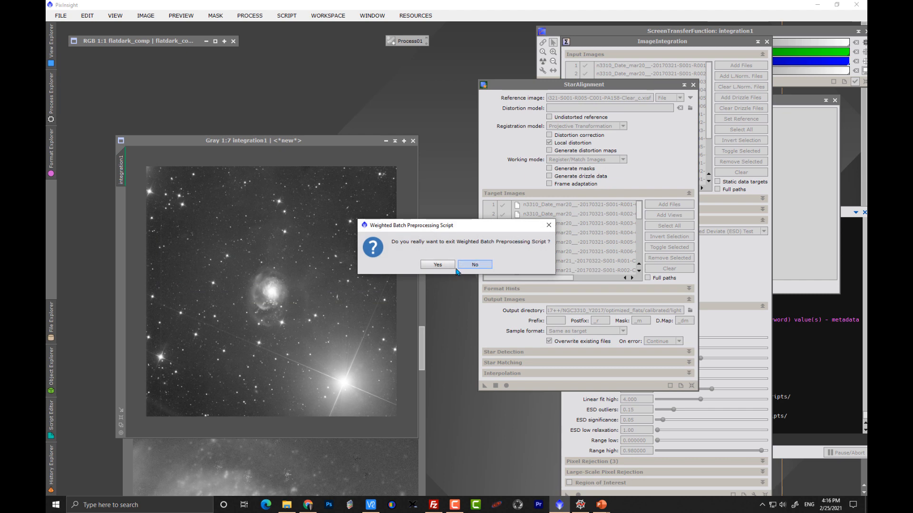
click(438, 265)
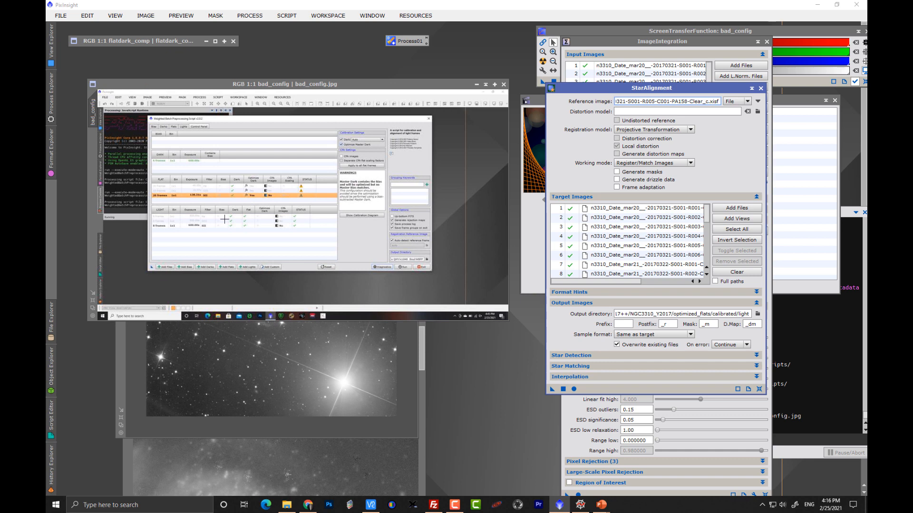
scroll(273, 217, up, 1)
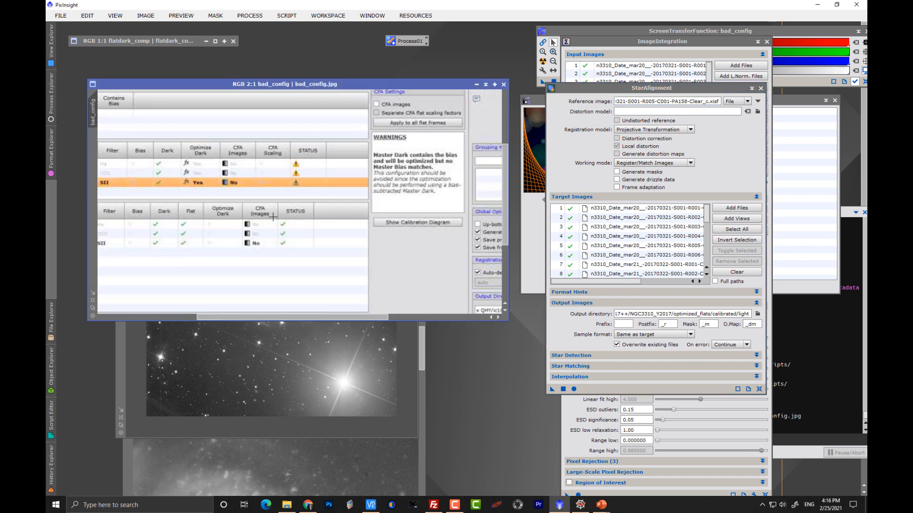
scroll(273, 217, up, 1)
scroll(273, 217, down, 1)
drag(506, 320, 561, 434)
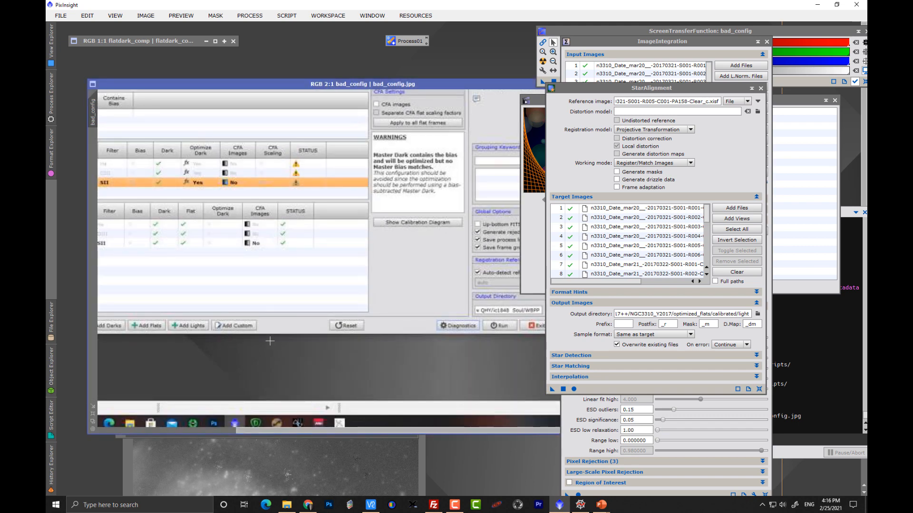
drag(199, 335, 326, 369)
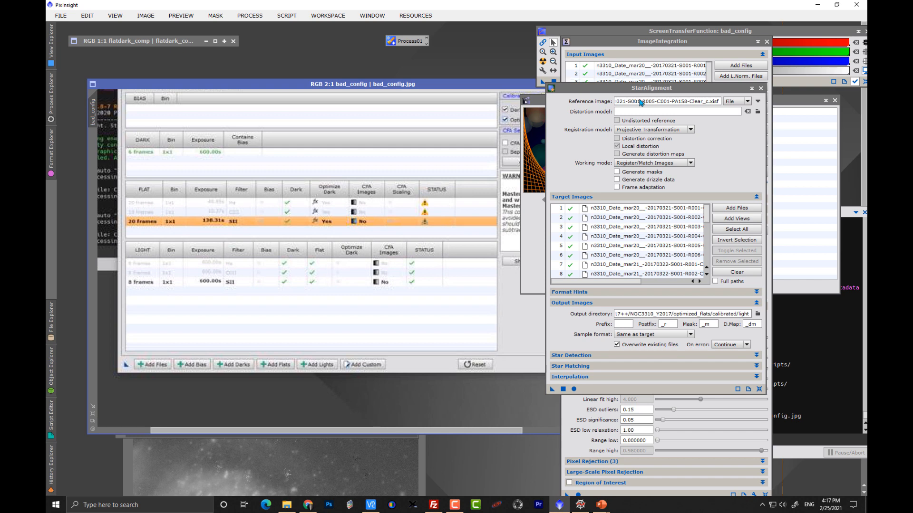
drag(572, 88, 637, 99)
drag(544, 99, 622, 100)
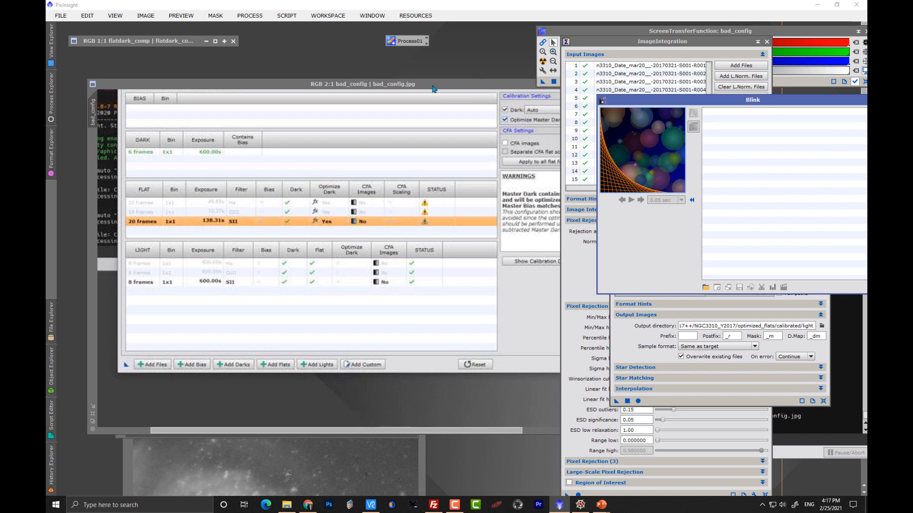
drag(434, 89, 420, 82)
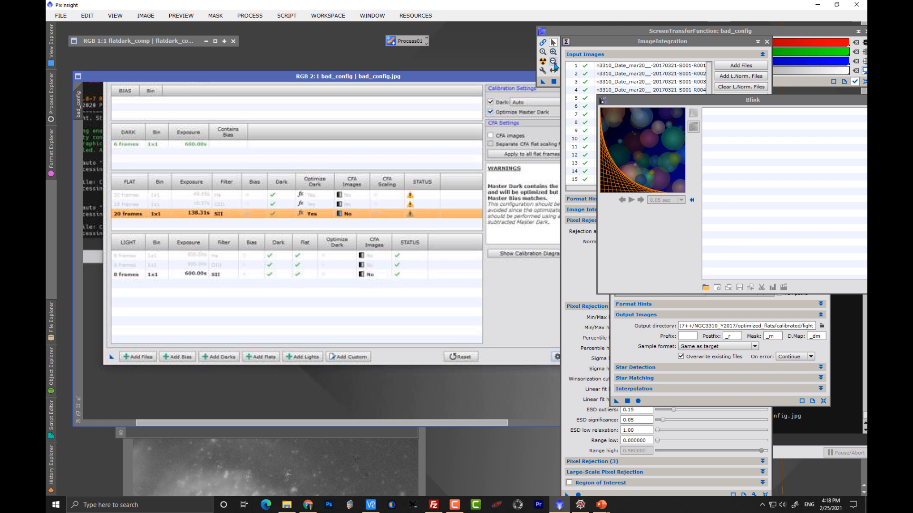
drag(580, 44, 670, 51)
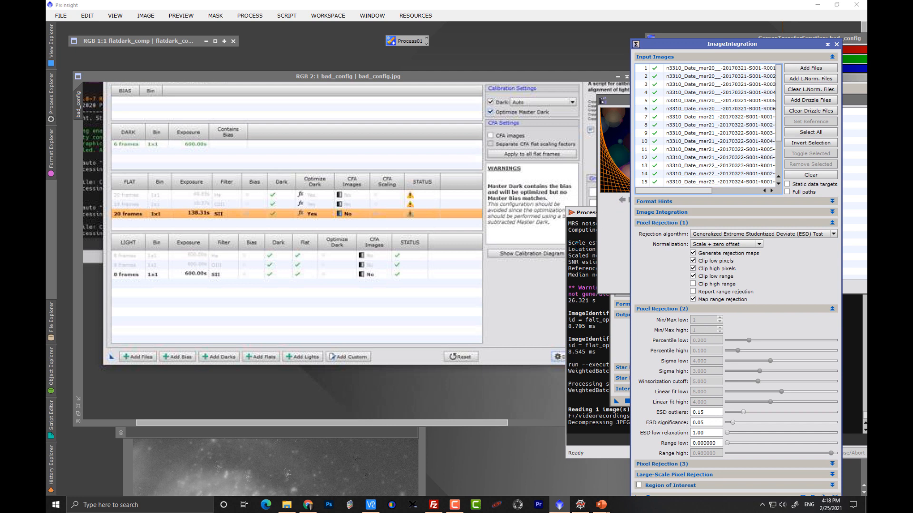